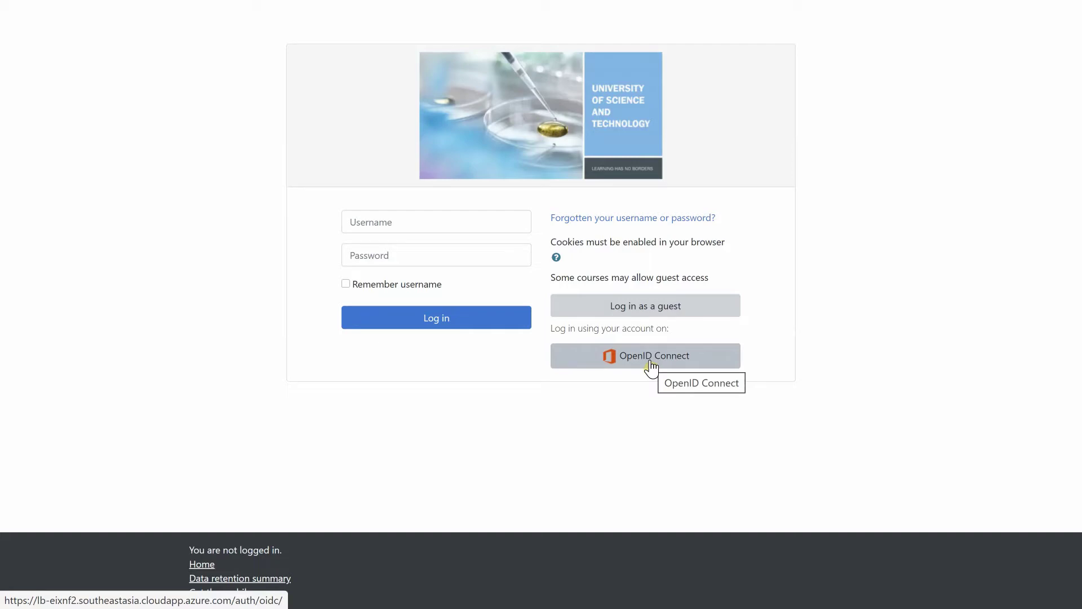
Step: Log in through OpenID Connect with the signed-in Microsoft account and start a new course from the site administration
left_click(650, 363)
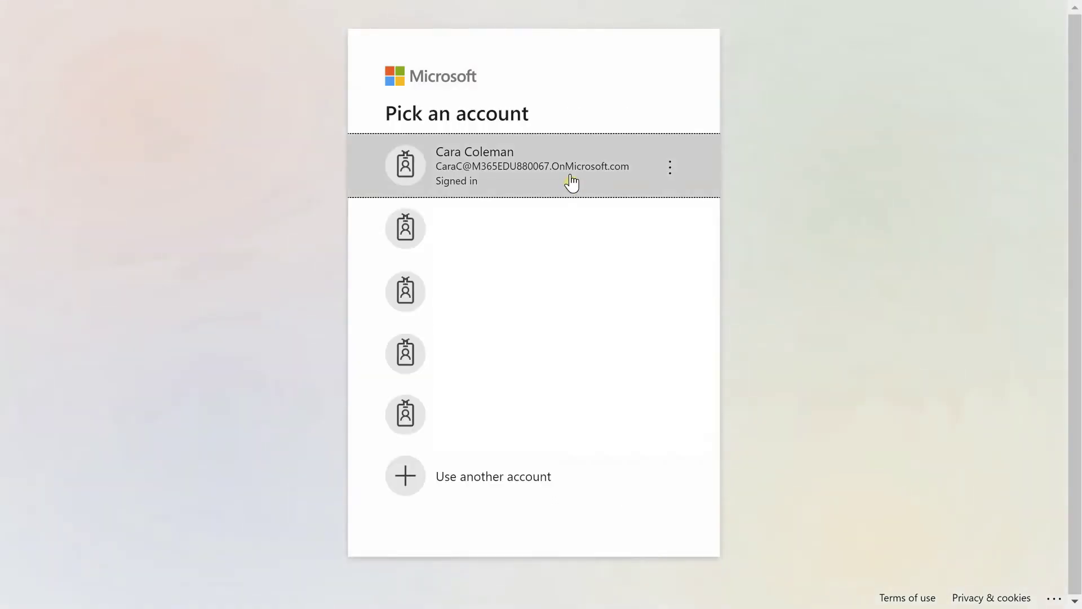
left_click(571, 182)
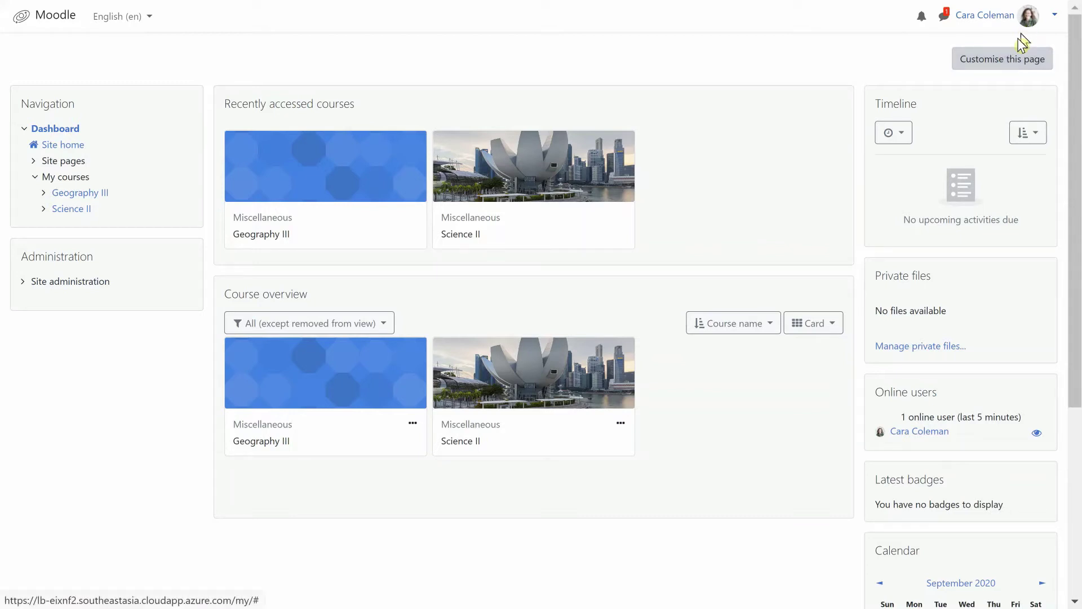
left_click(24, 284)
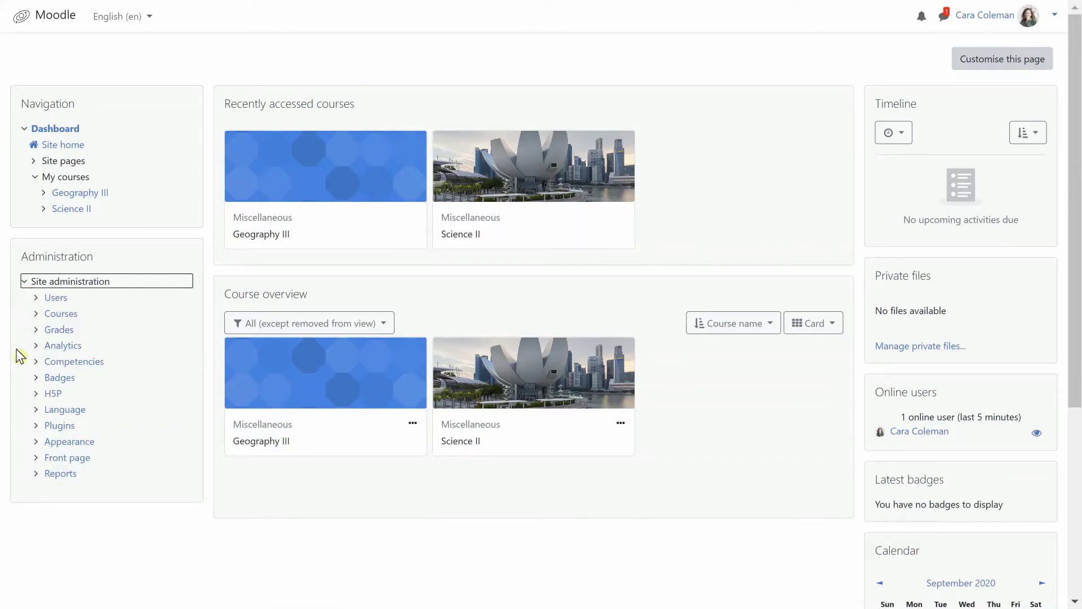
left_click(36, 314)
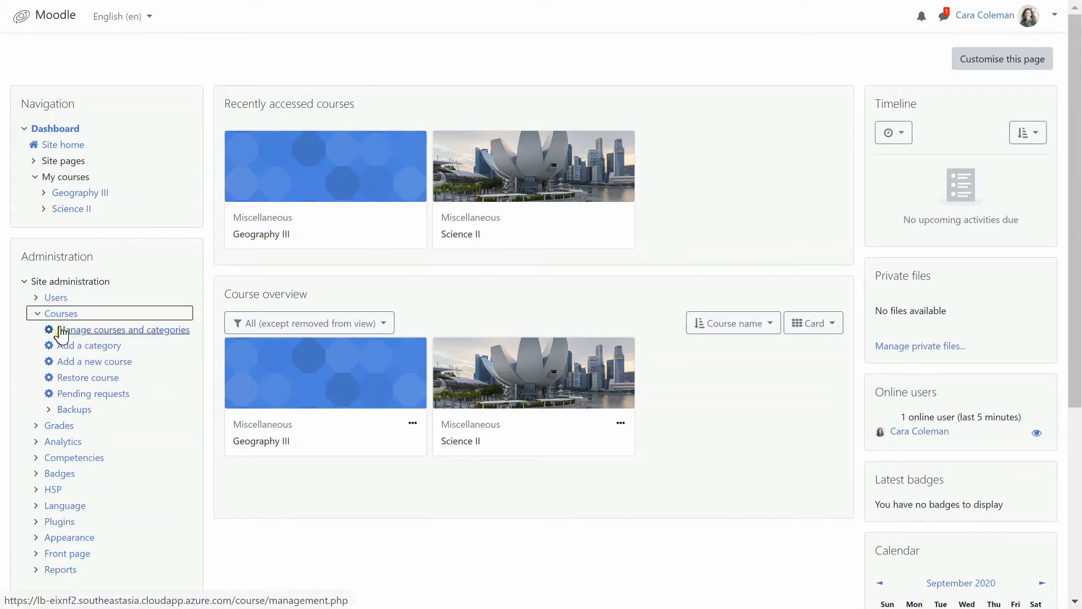
left_click(68, 365)
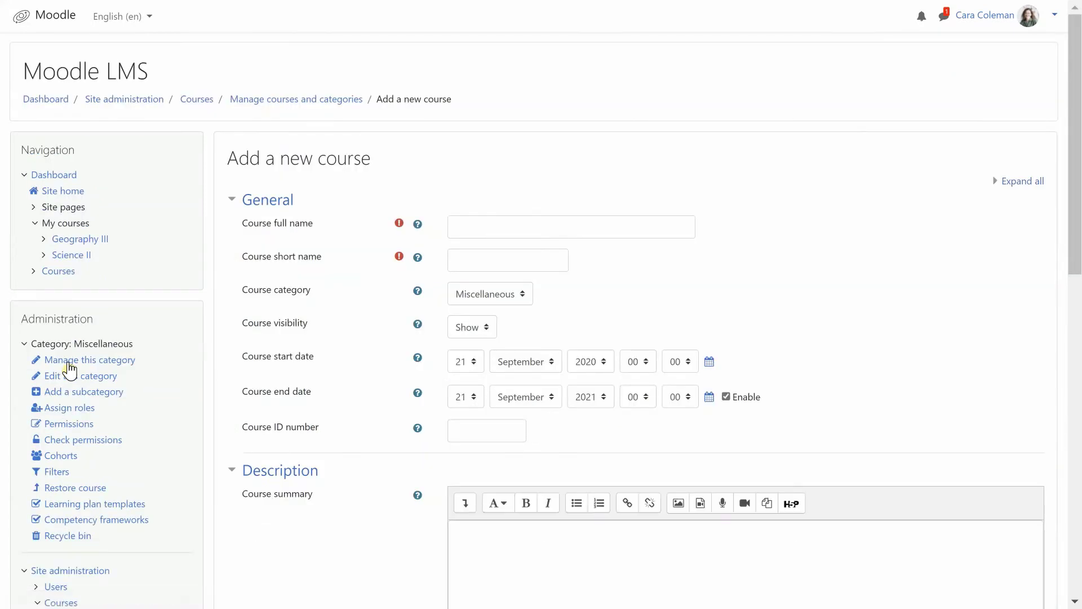
Step: Create the course with "Fire Safety" as both its full name and short name, then save and display it
left_click(529, 222)
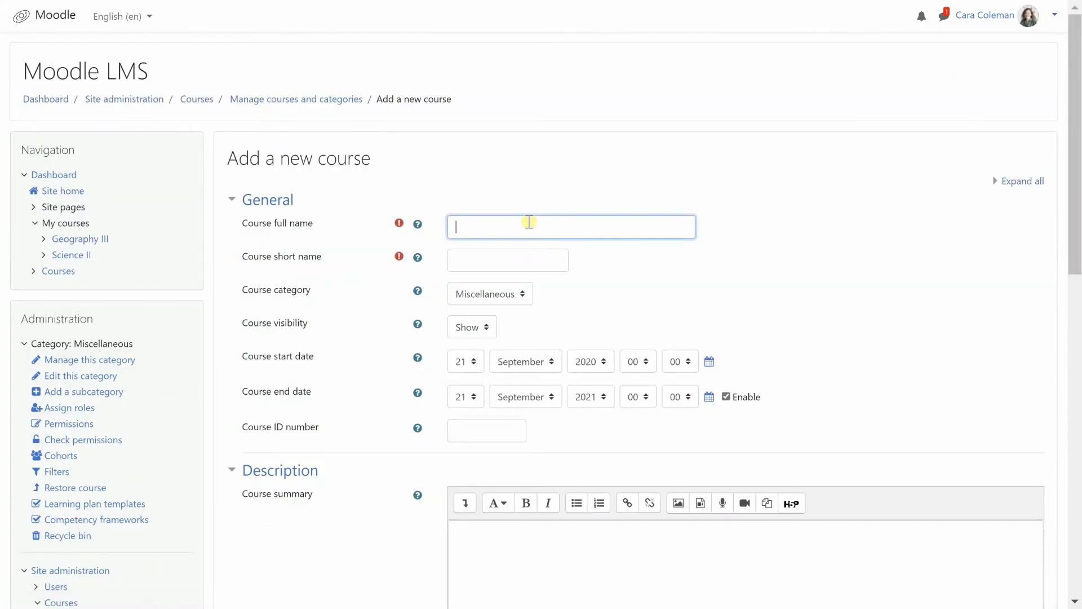
type("Fire Safety")
left_click(511, 260)
type("F")
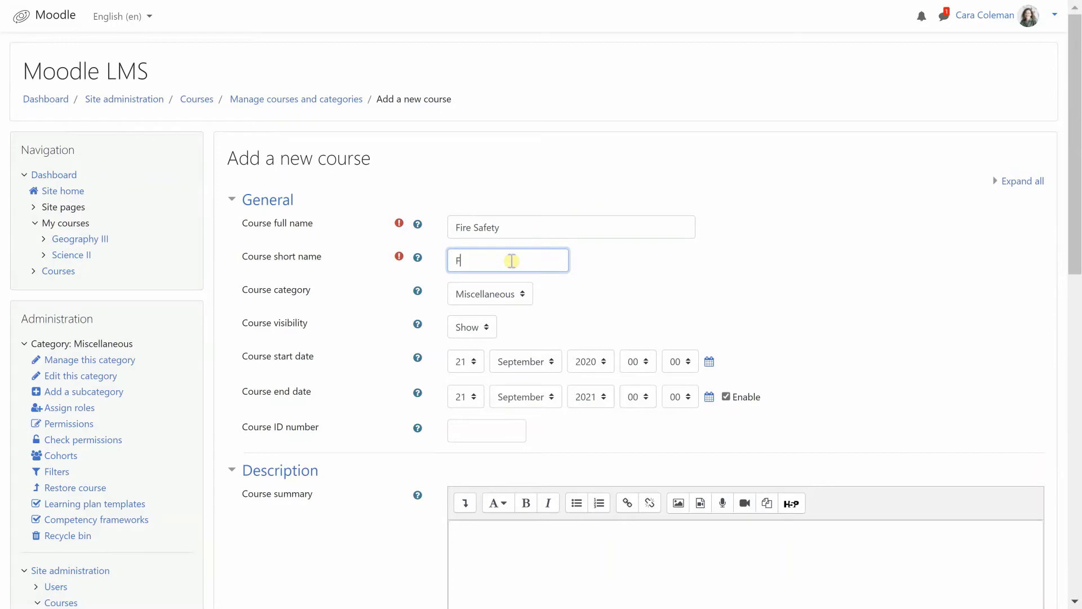
type("ire Safety")
scroll(1078, 282, "down", 2)
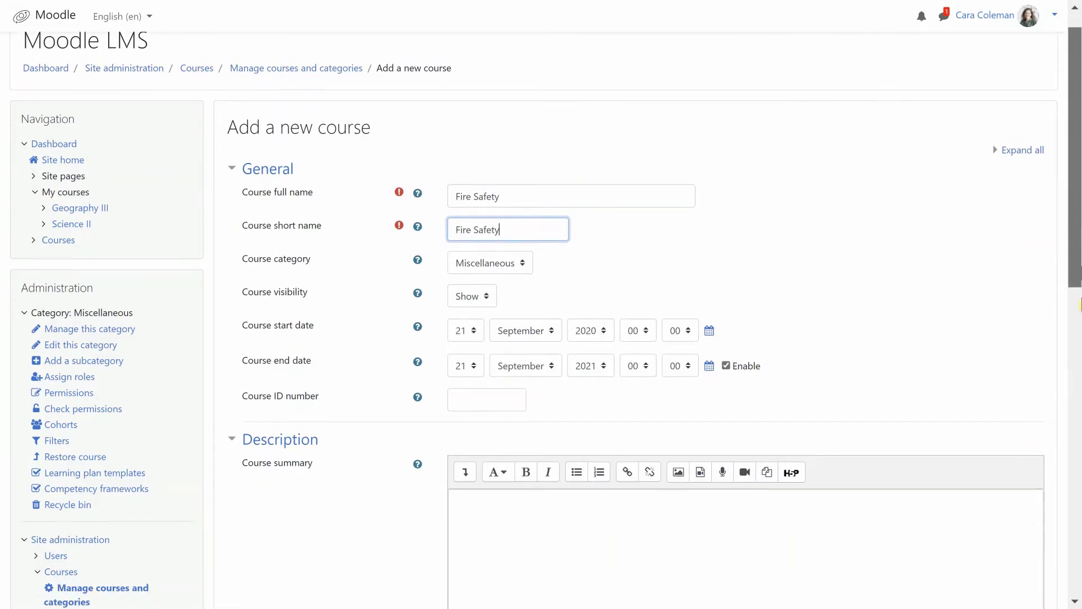
scroll(1080, 305, "down", 8)
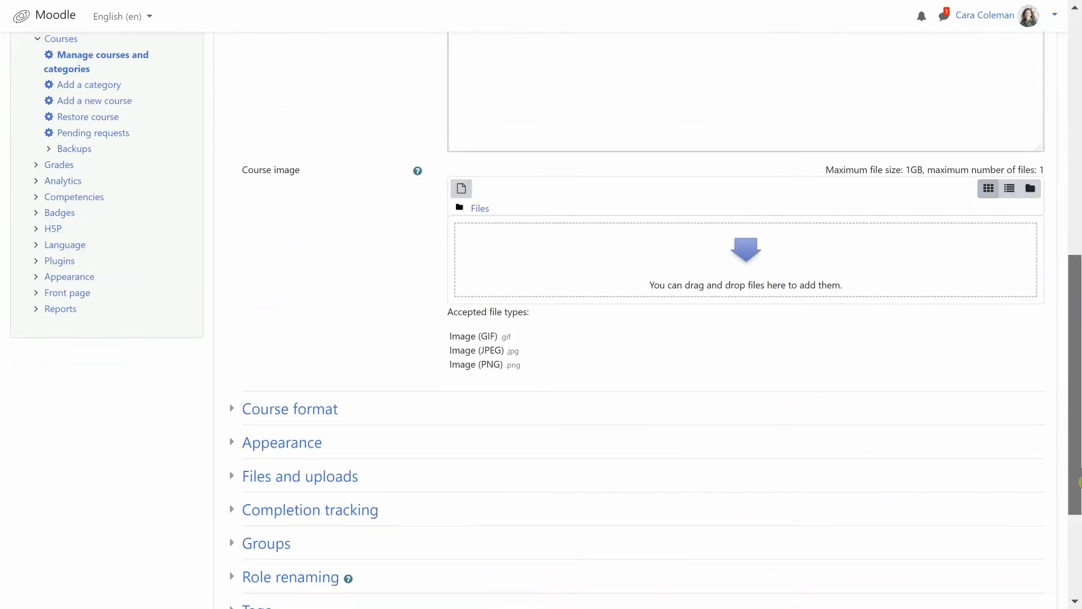
scroll(1079, 482, "down", 3)
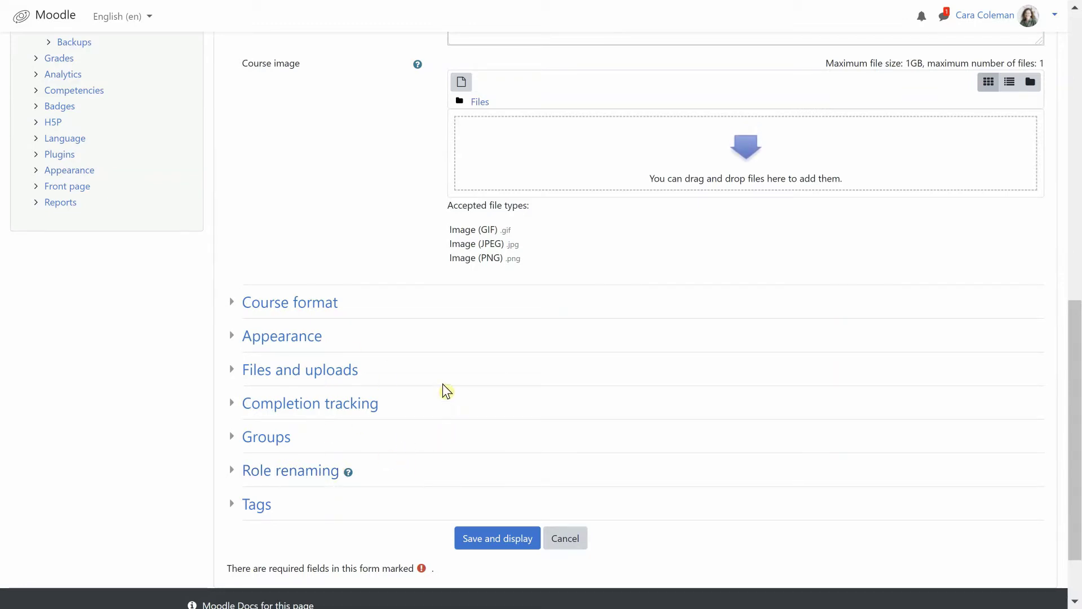
left_click(475, 540)
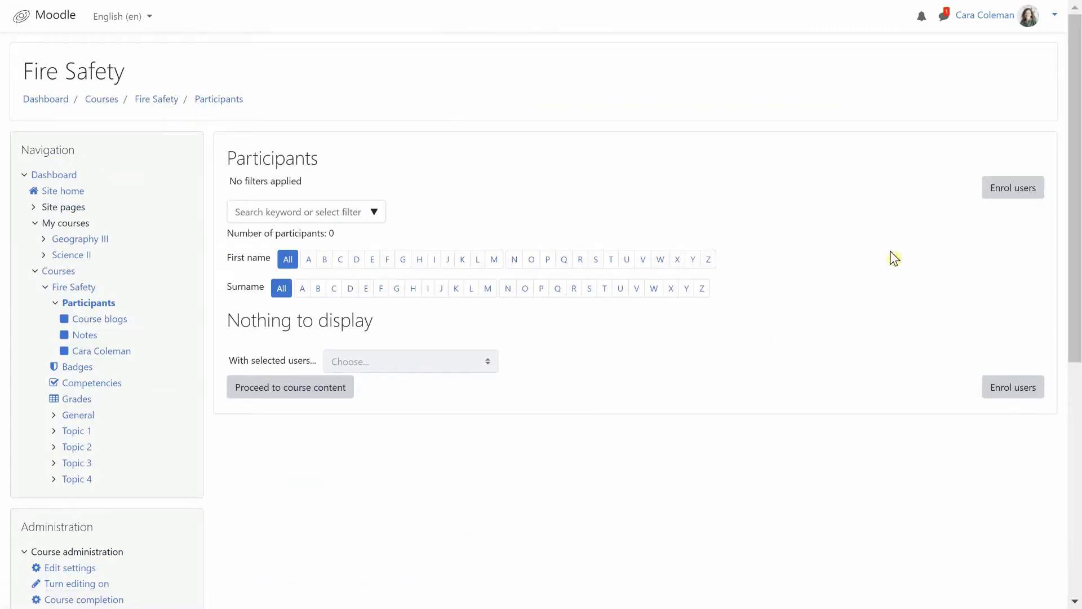
Step: Find the logged-in account's own user and enrol it in the Fire Safety course with the Teacher role
left_click(1012, 194)
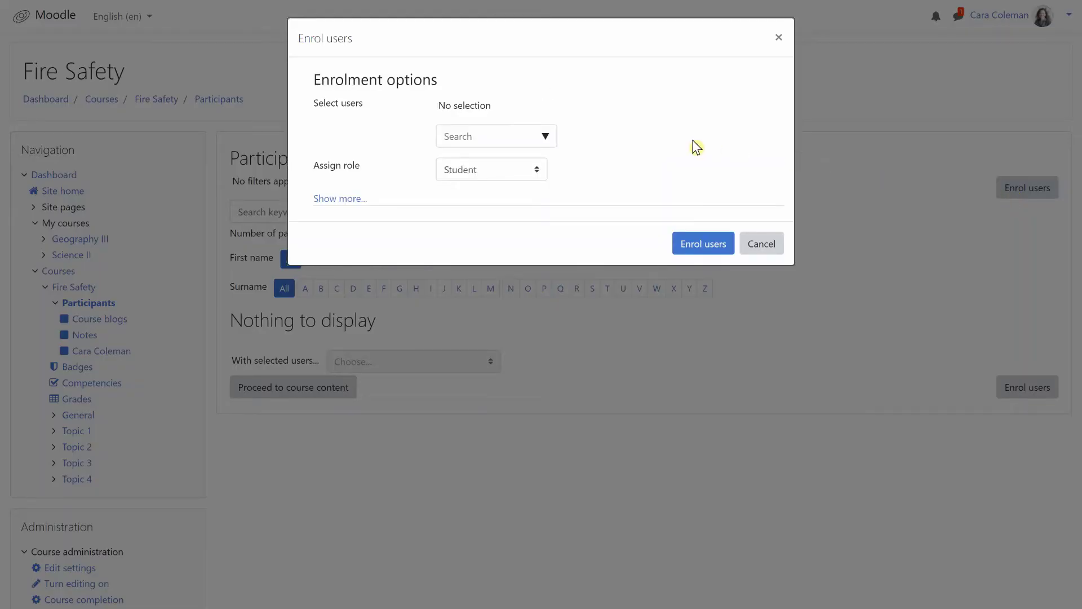
left_click(526, 138)
type("ca")
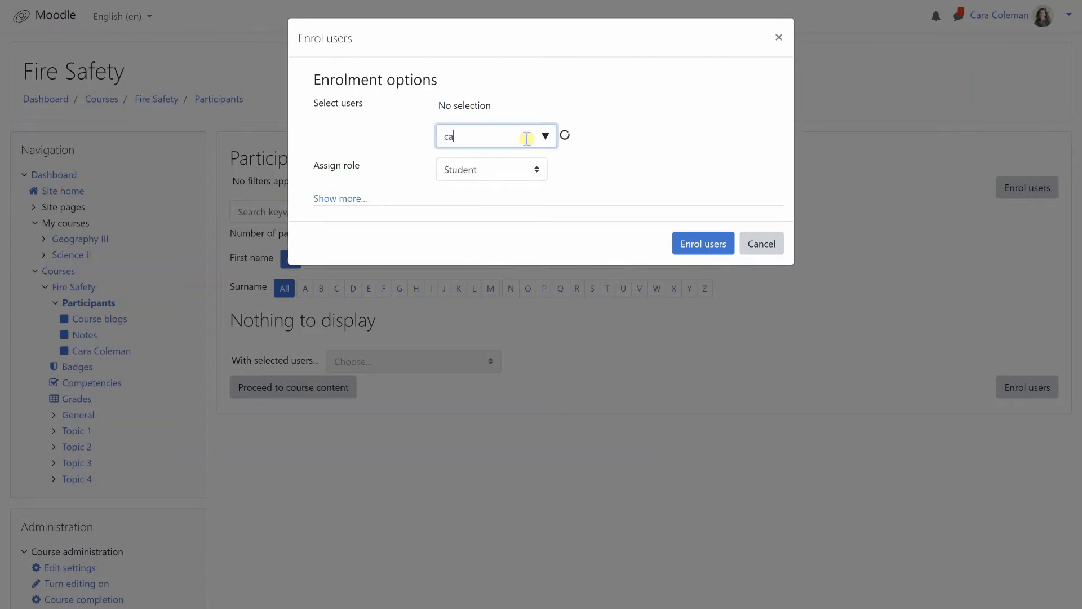
type("ra")
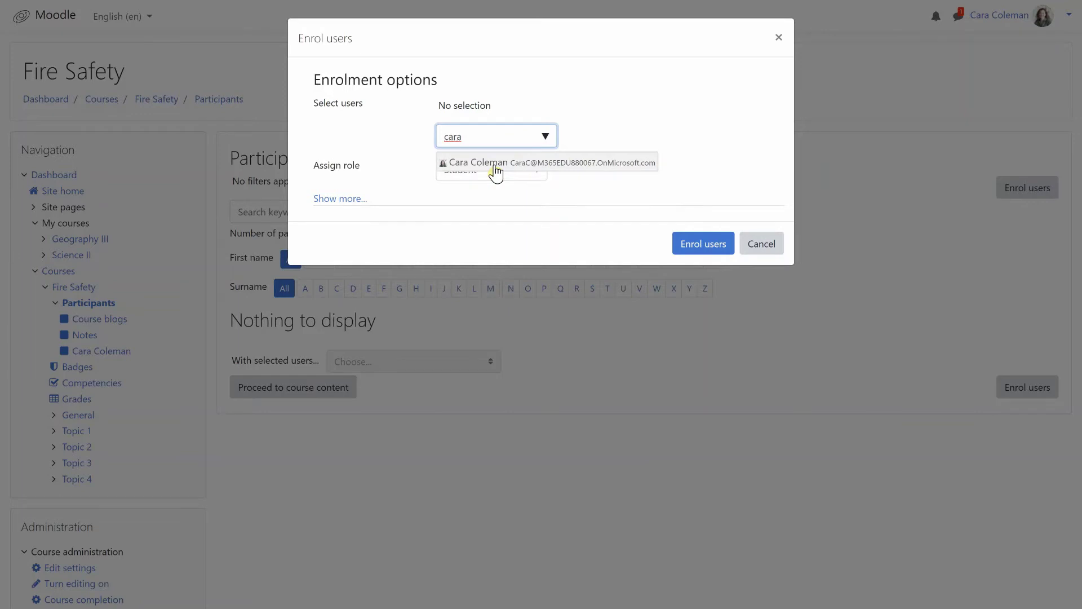
left_click(496, 163)
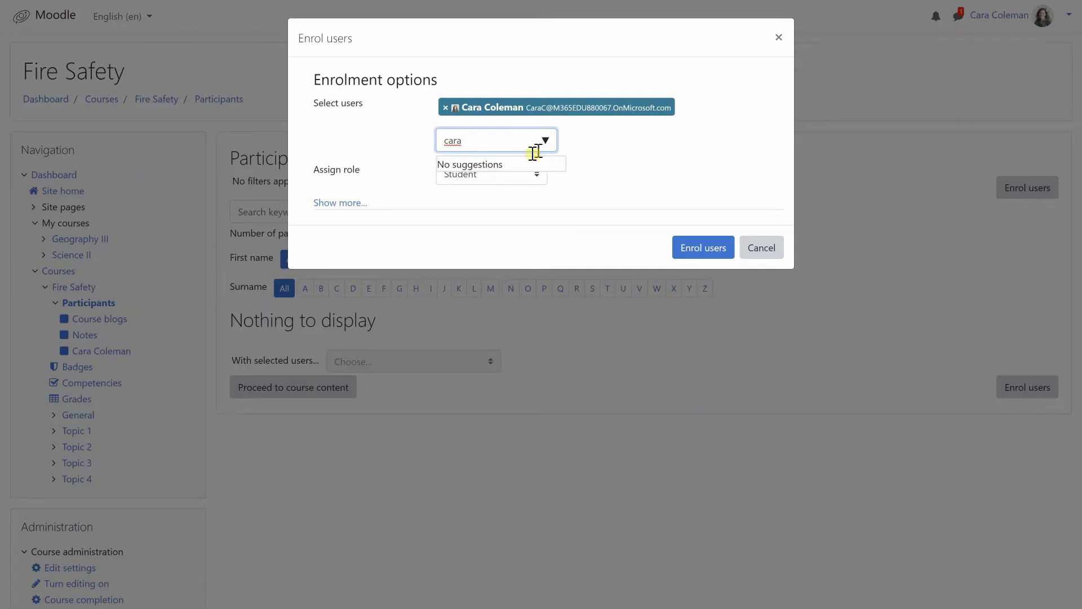
left_click(542, 174)
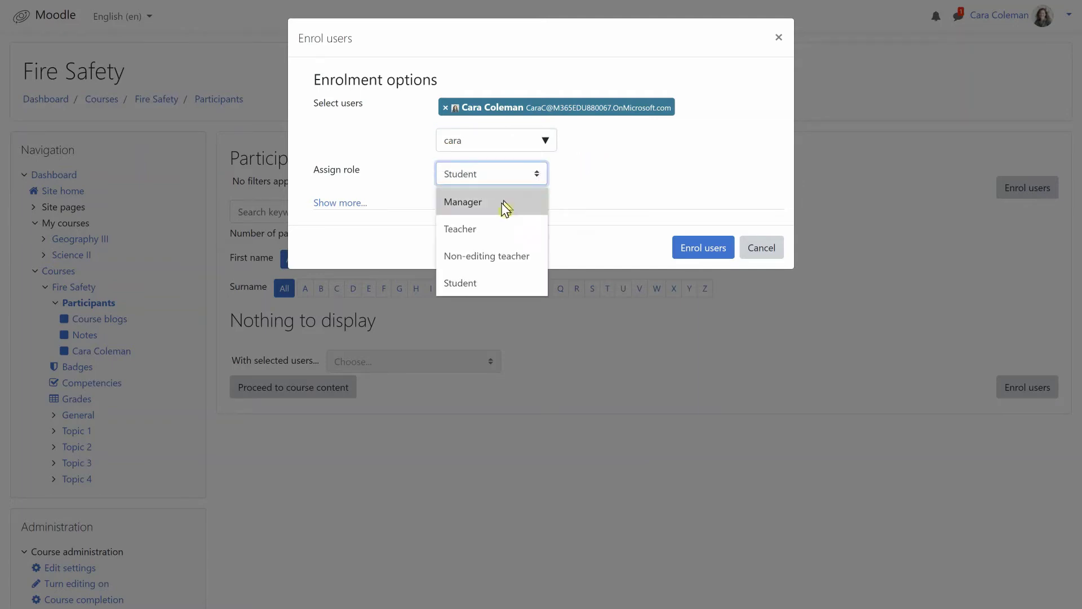
left_click(491, 230)
left_click(684, 257)
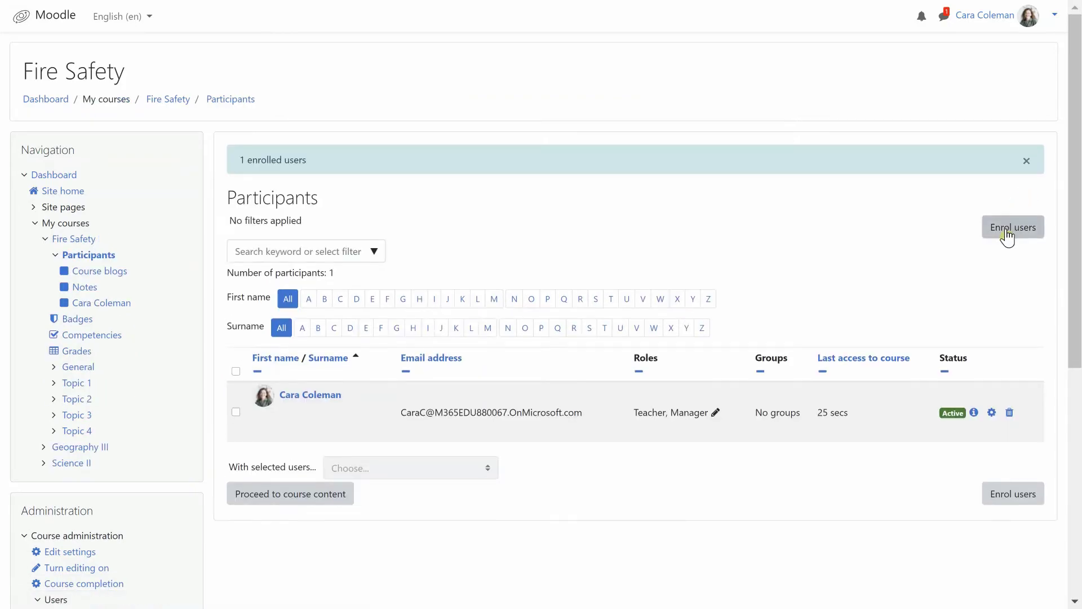
Step: Search users with "a", select six of them and enrol them in the Fire Safety course with the Student role
left_click(1008, 232)
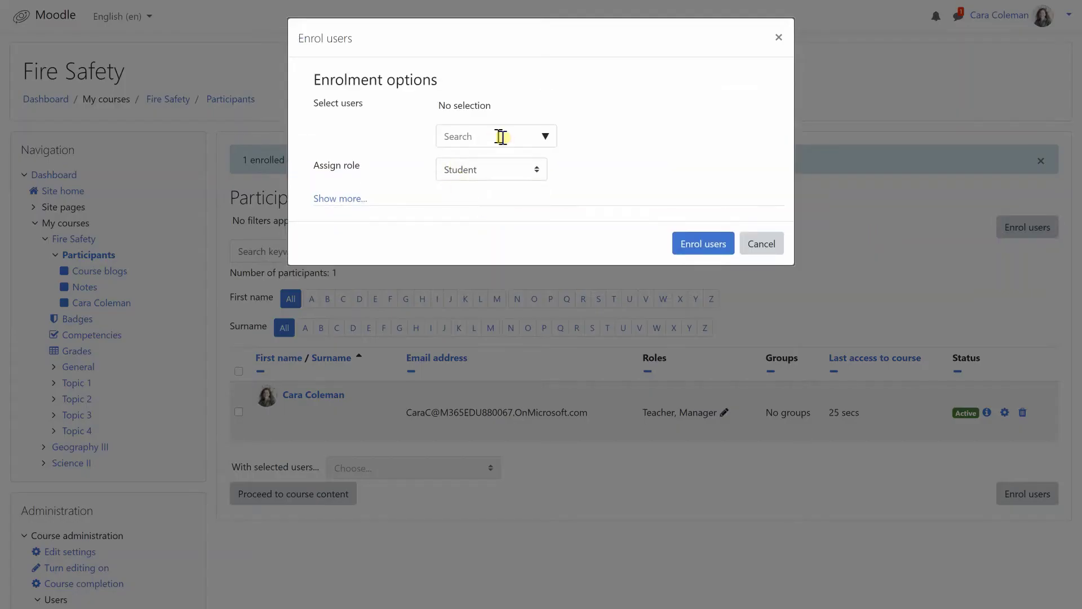
left_click(506, 138)
type("a")
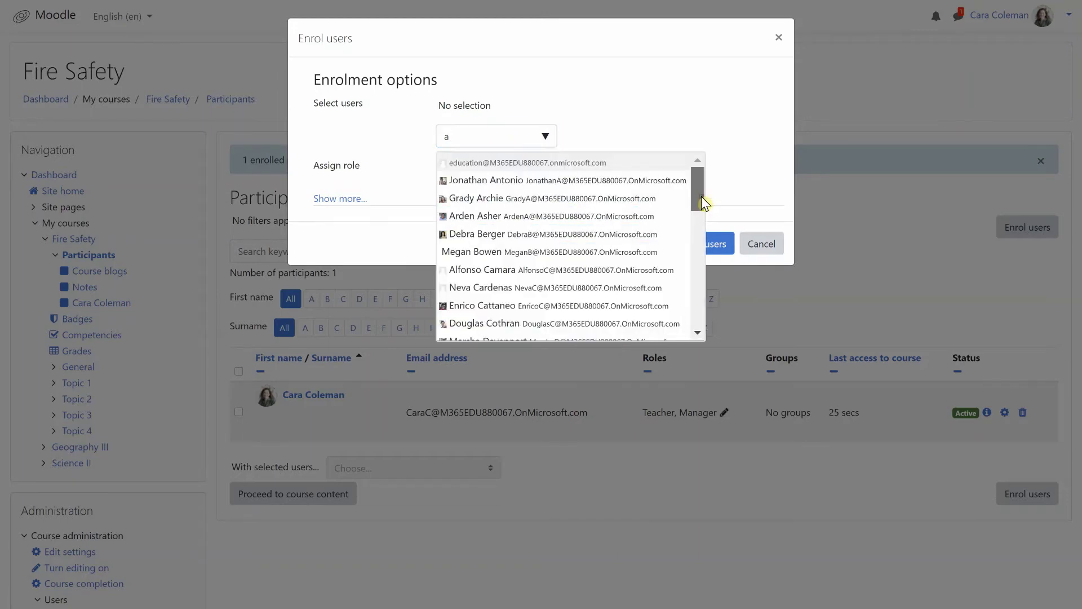
left_click_drag(702, 196, 698, 268)
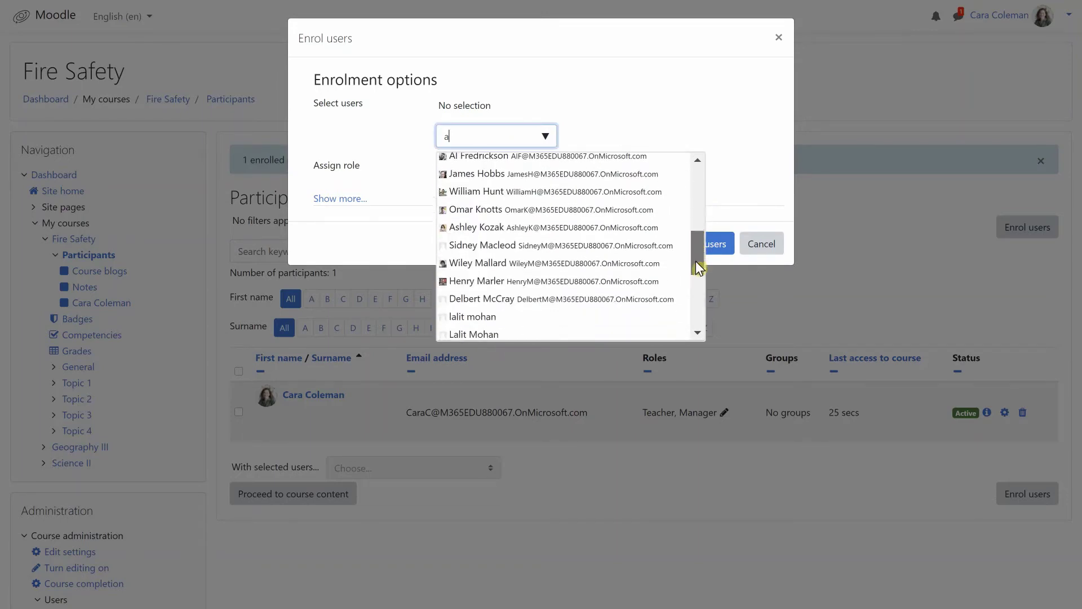
left_click(538, 228)
left_click(510, 310)
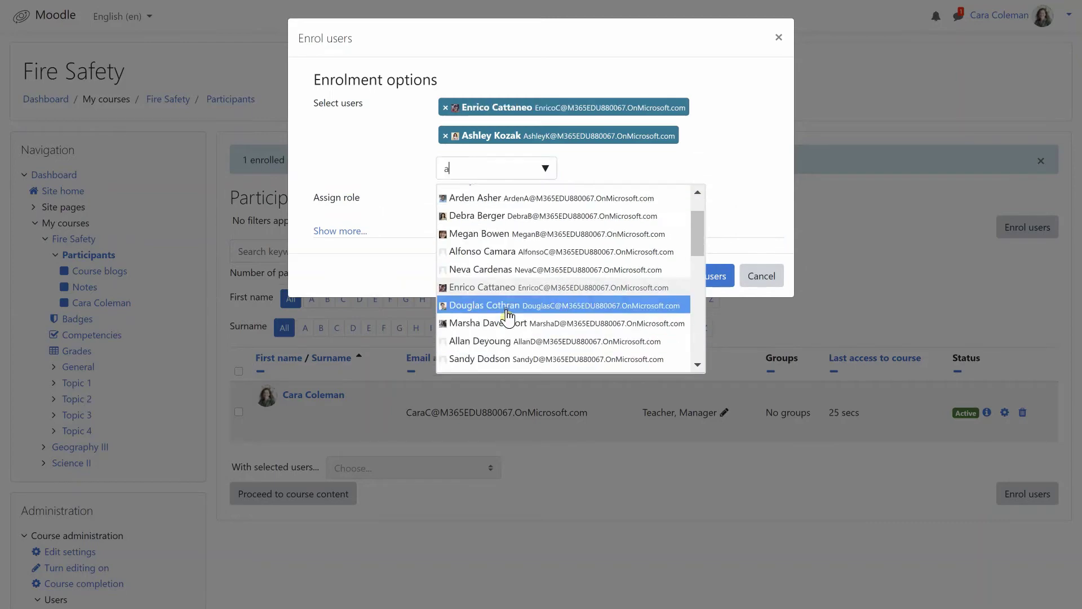
left_click(532, 241)
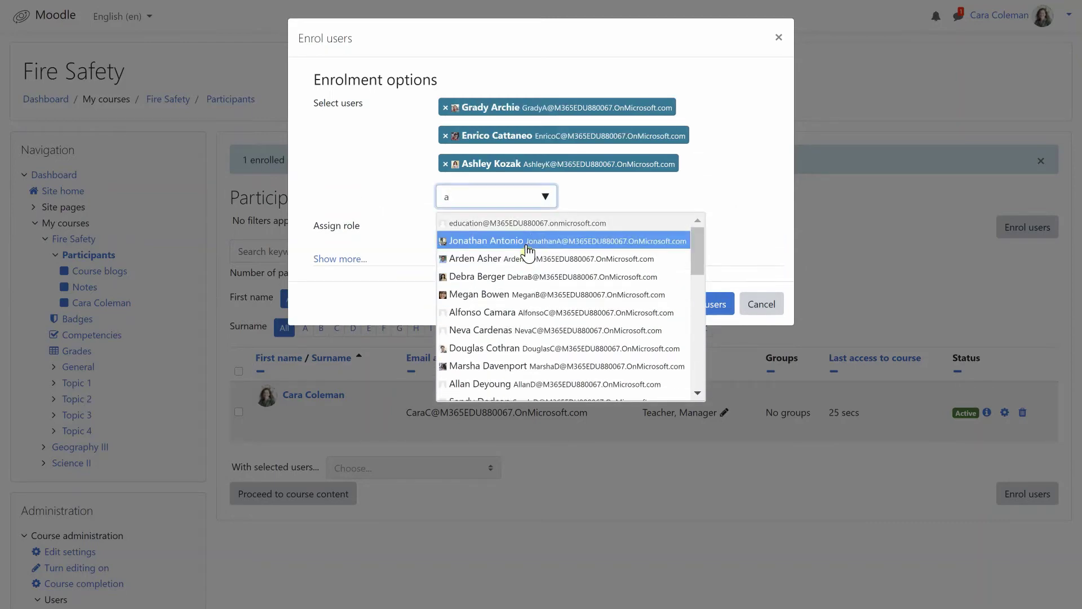
left_click(535, 242)
left_click(505, 394)
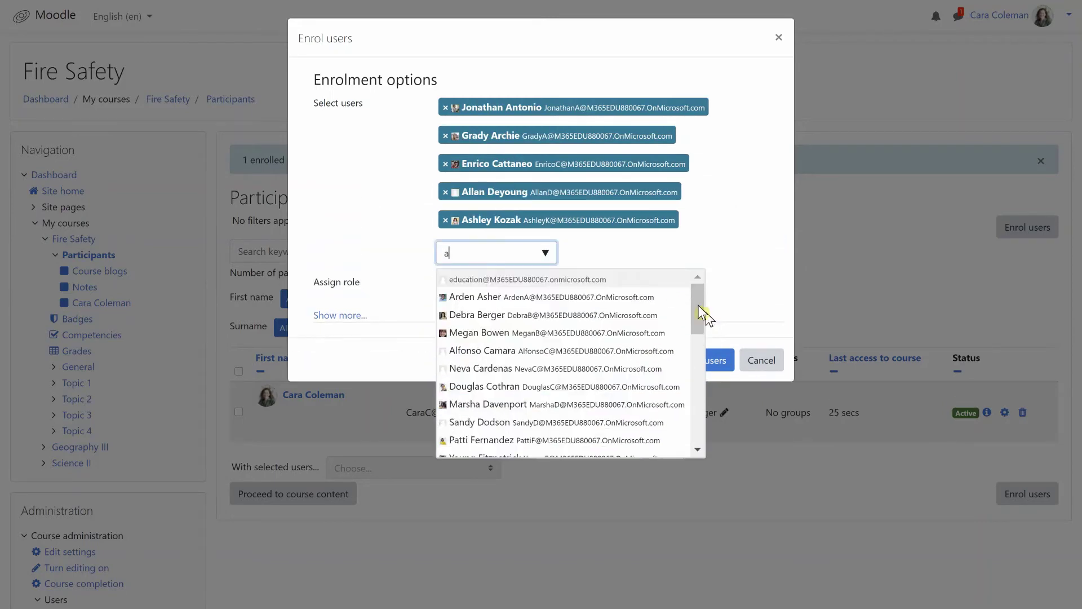
left_click_drag(696, 305, 697, 415)
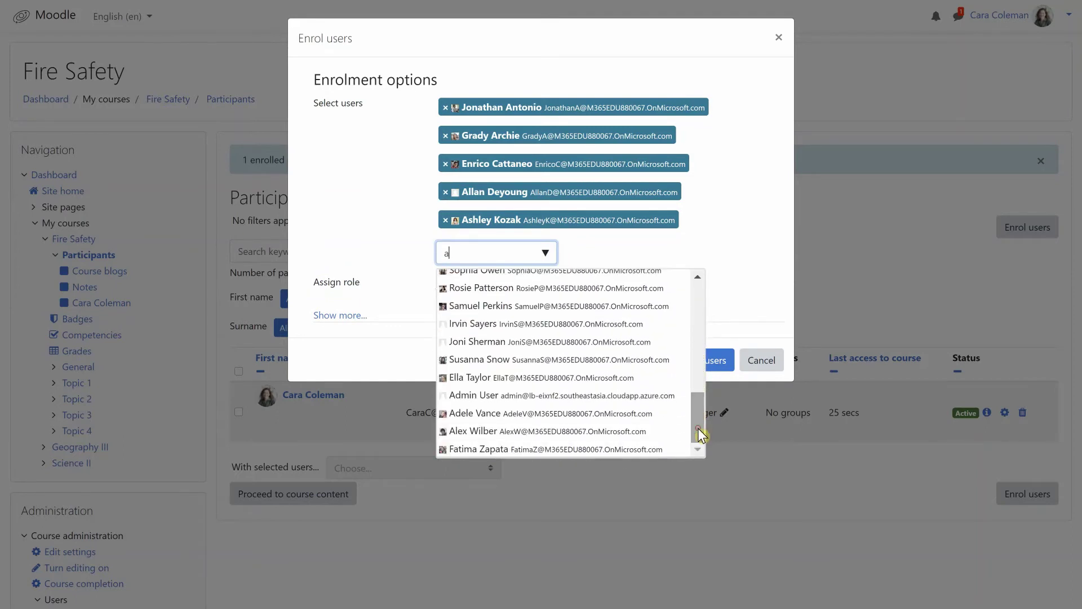
left_click(639, 423)
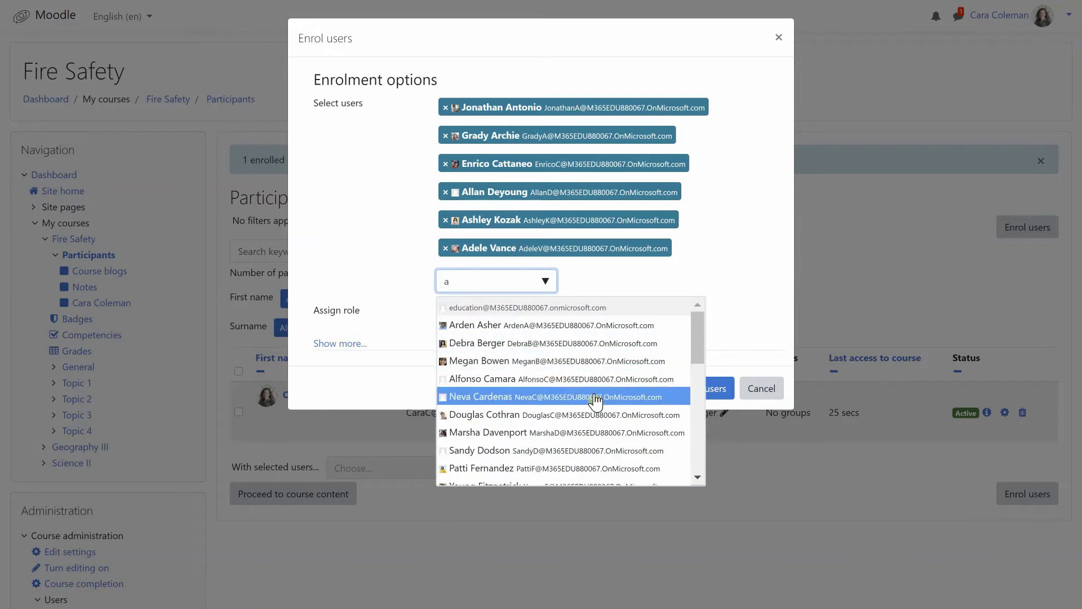
left_click(718, 319)
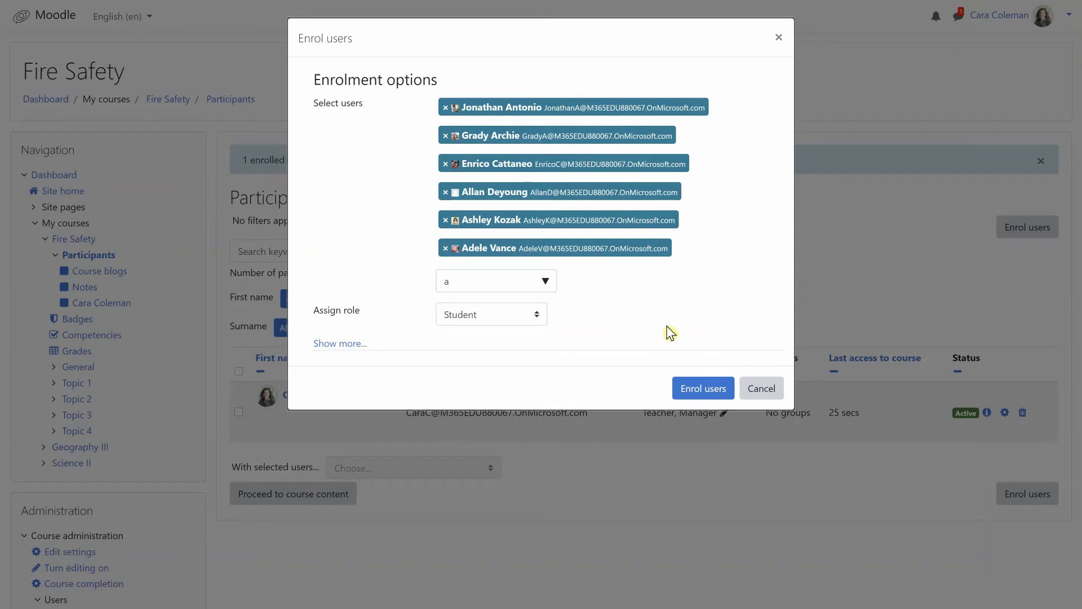
left_click(692, 394)
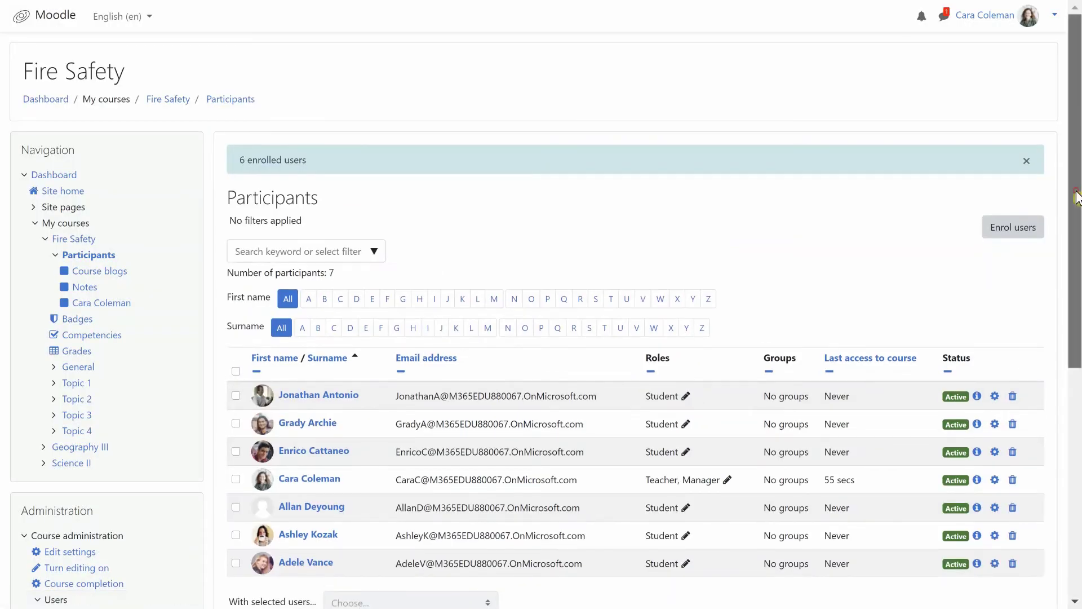
Step: Proceed to the Fire Safety course content and turn editing on
left_click_drag(1074, 200, 1069, 484)
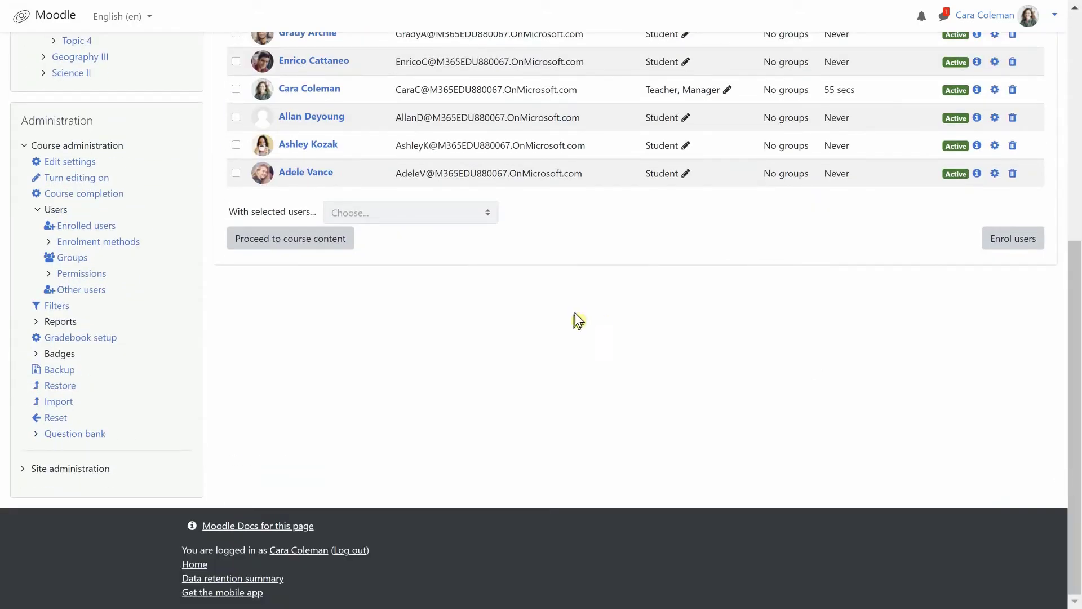
left_click(260, 239)
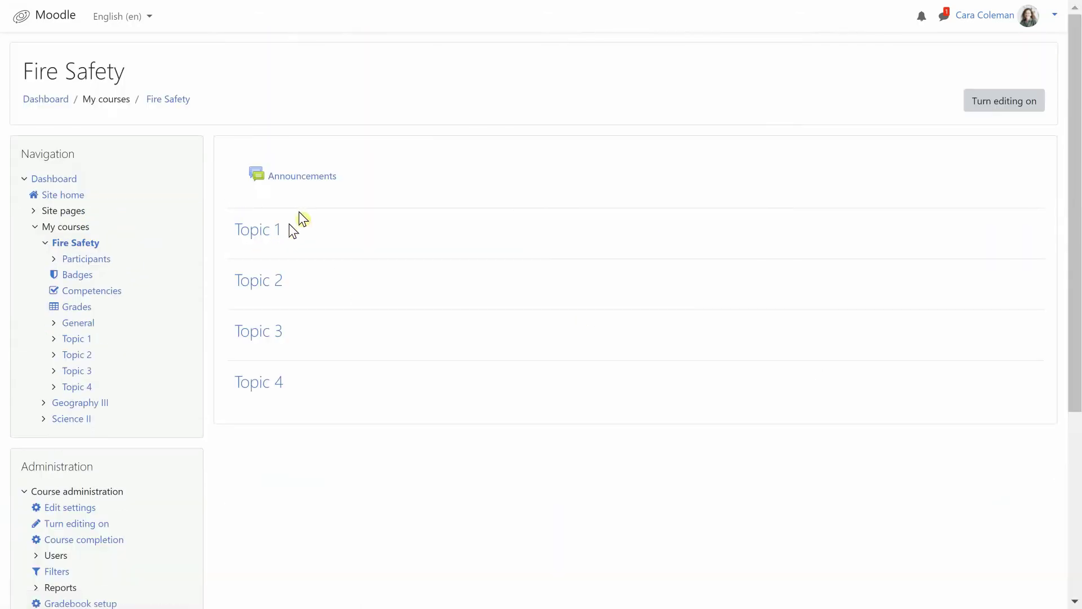
left_click(979, 110)
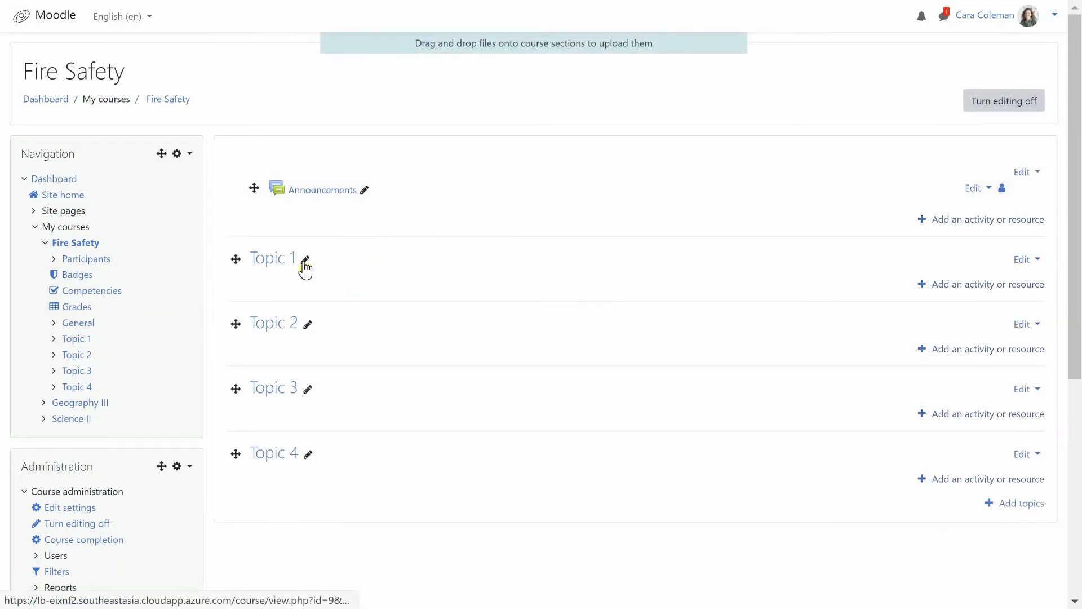
Step: Try to rename the Topic 1 section as "fire safety"
left_click(304, 262)
type("f")
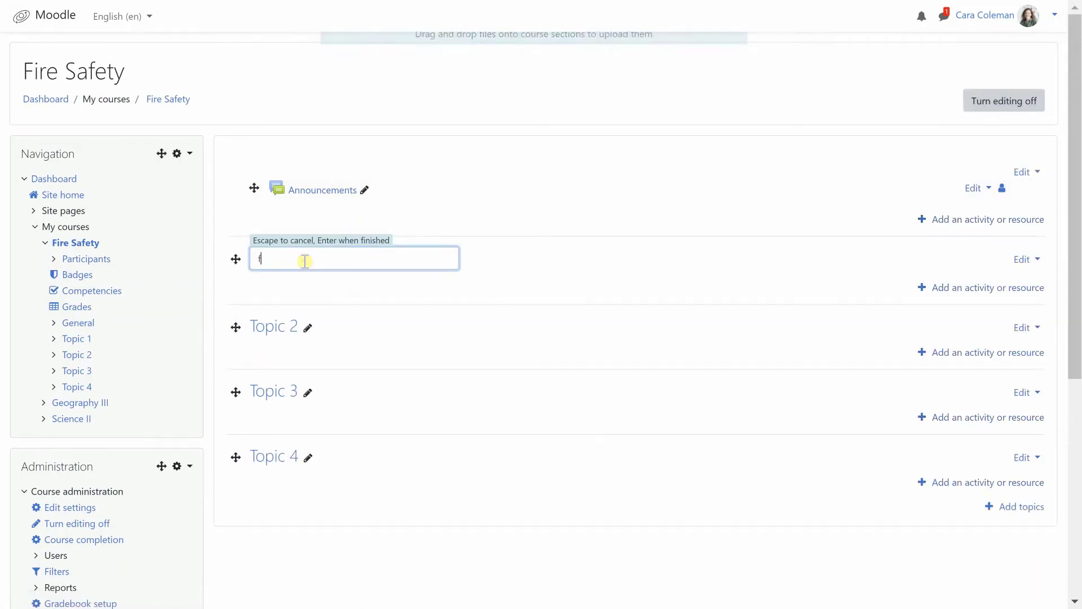
type("iere")
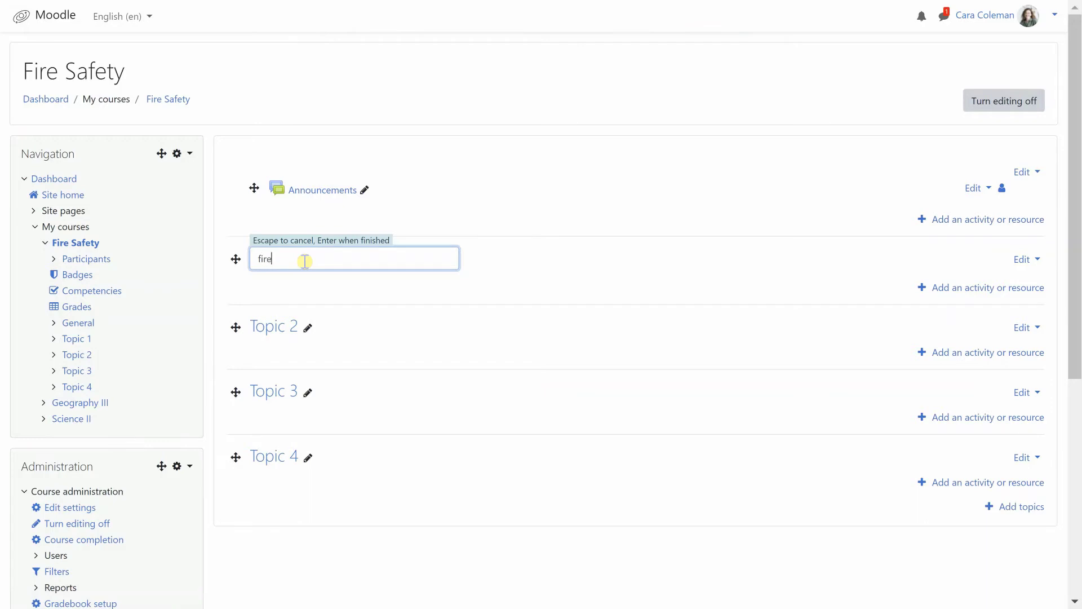
type(" safety")
Step: Add a Lesson activity to the course's general section, the one containing Announcements
left_click(940, 220)
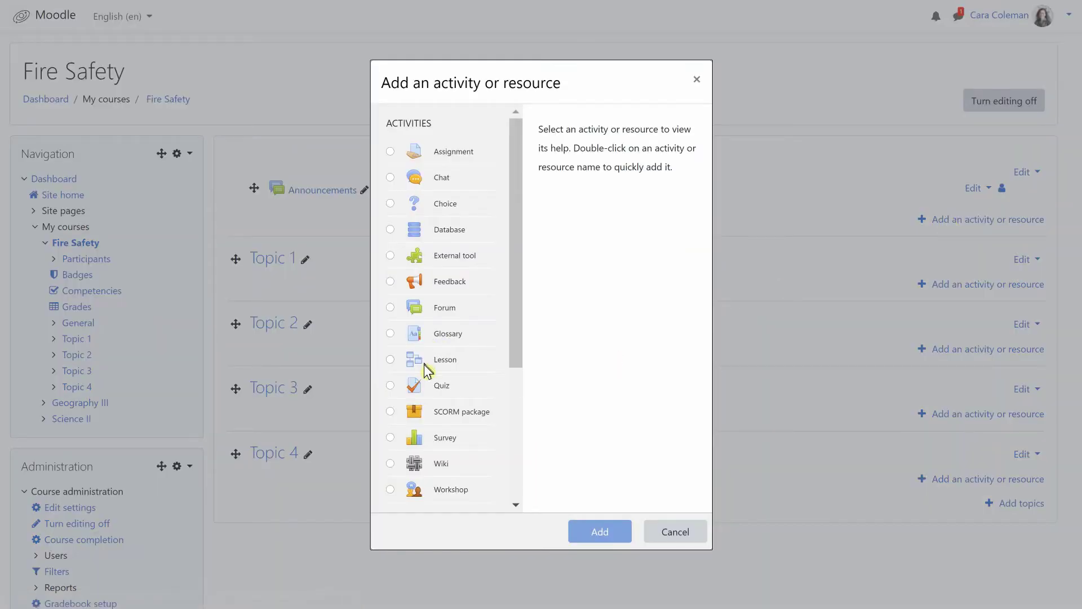
left_click(424, 364)
left_click(601, 532)
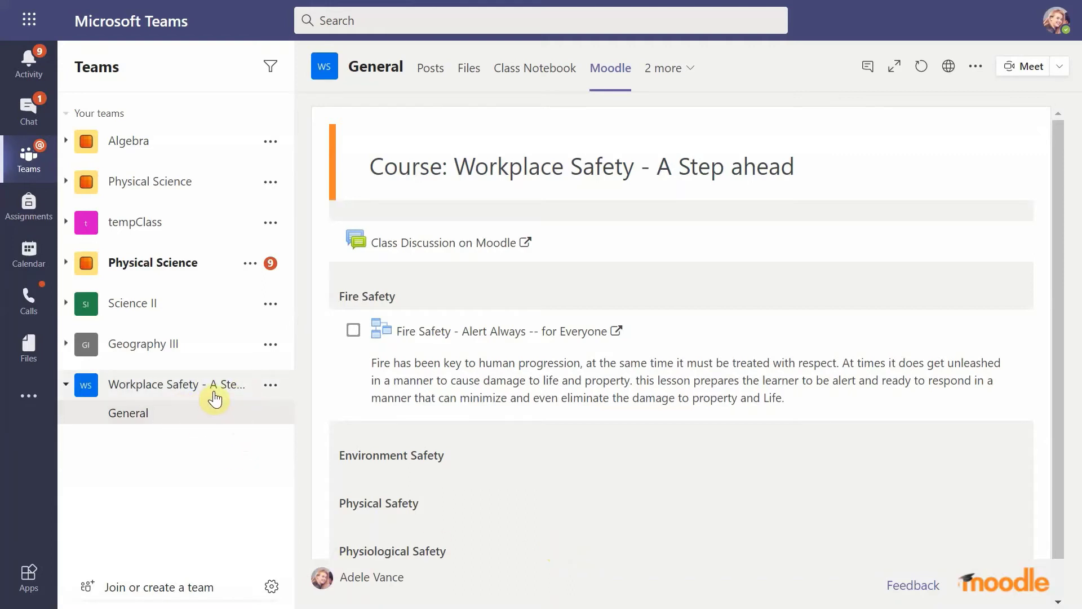
Step: Open team management for the Workplace Safety - A Step ahead team in Microsoft Teams and examine its owners, members and guests
left_click(270, 385)
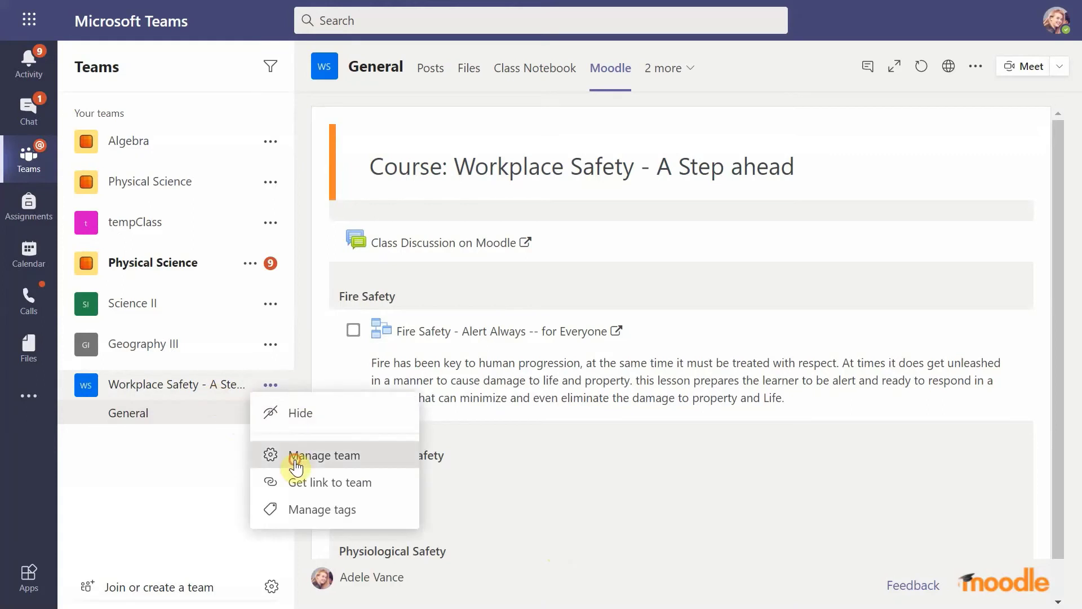
left_click(322, 452)
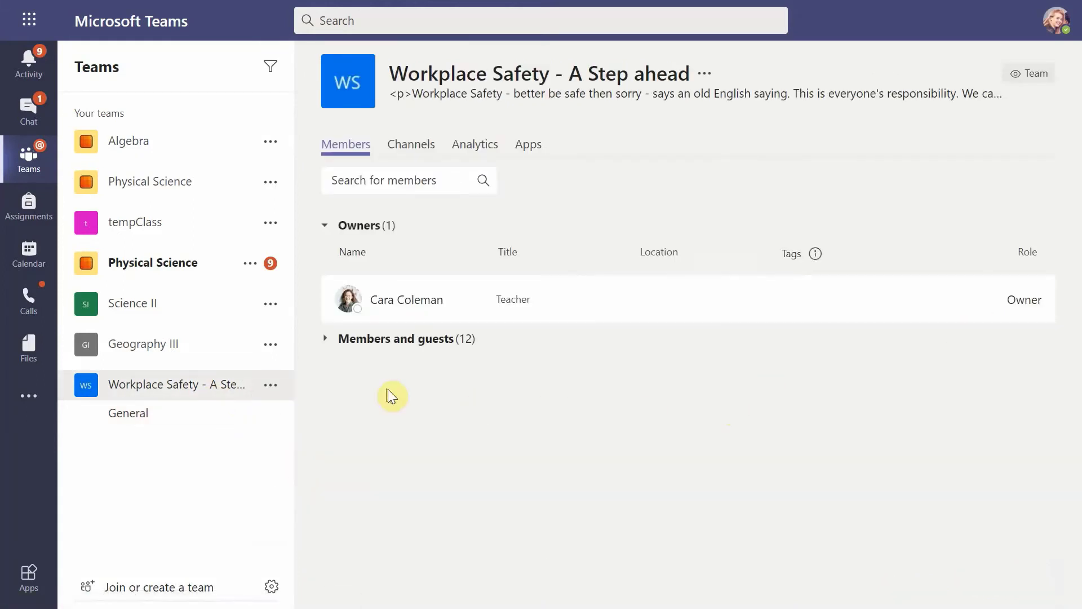
left_click(327, 339)
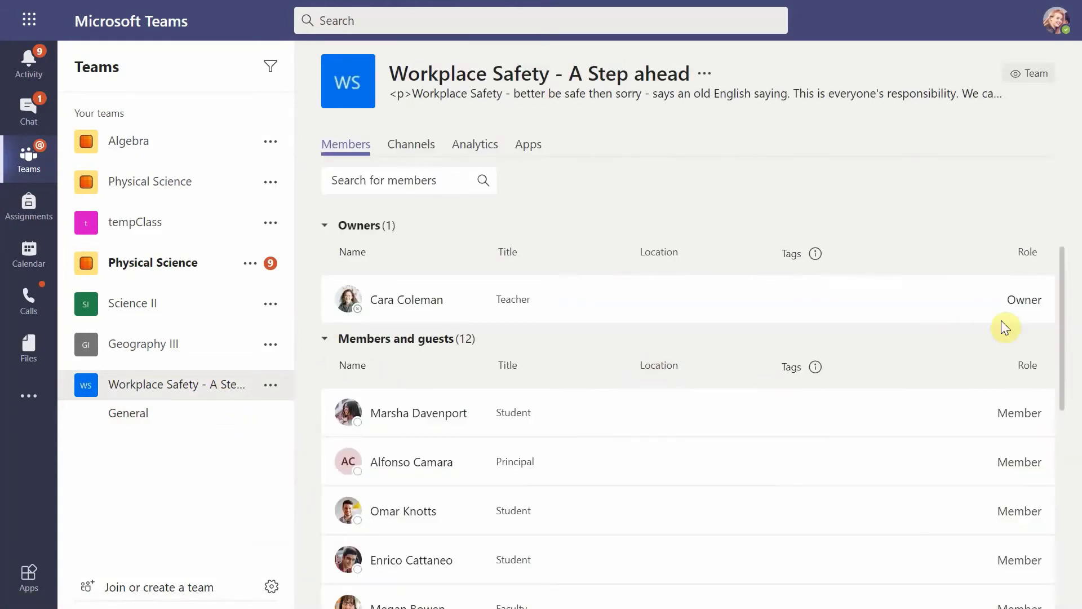
left_click_drag(1065, 299, 1071, 323)
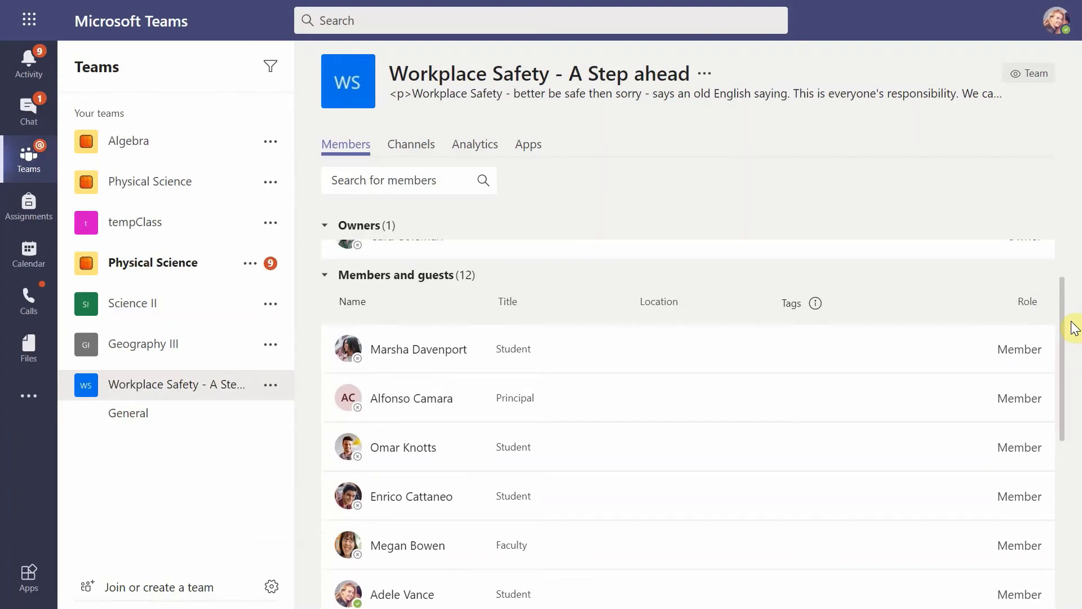
Step: Look through the General channel's posts, new conversation box, files and class notebook, ending on its Moodle course page
left_click(169, 422)
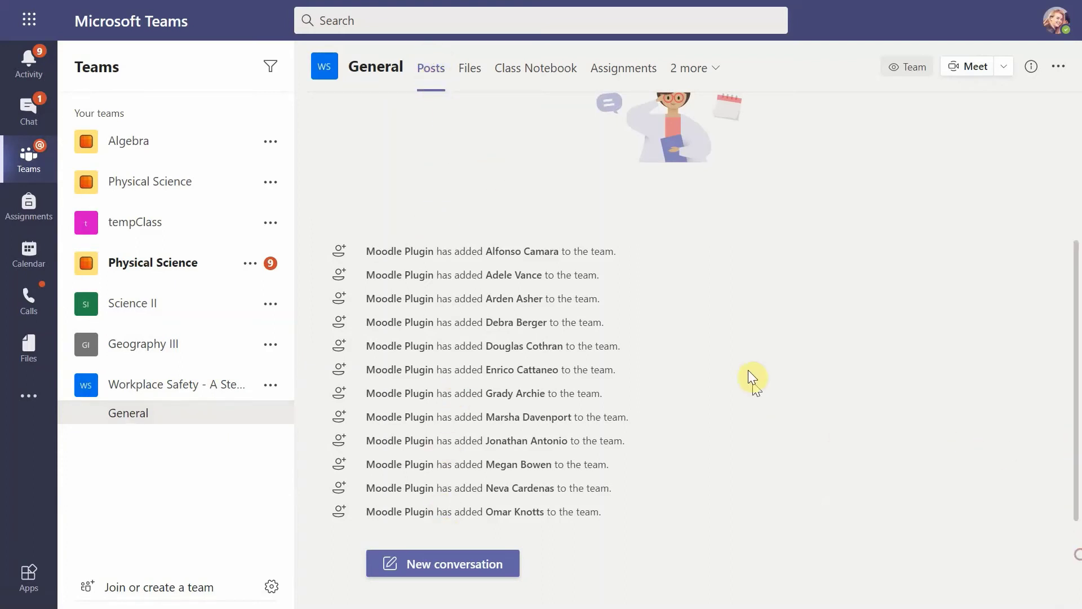
left_click(445, 563)
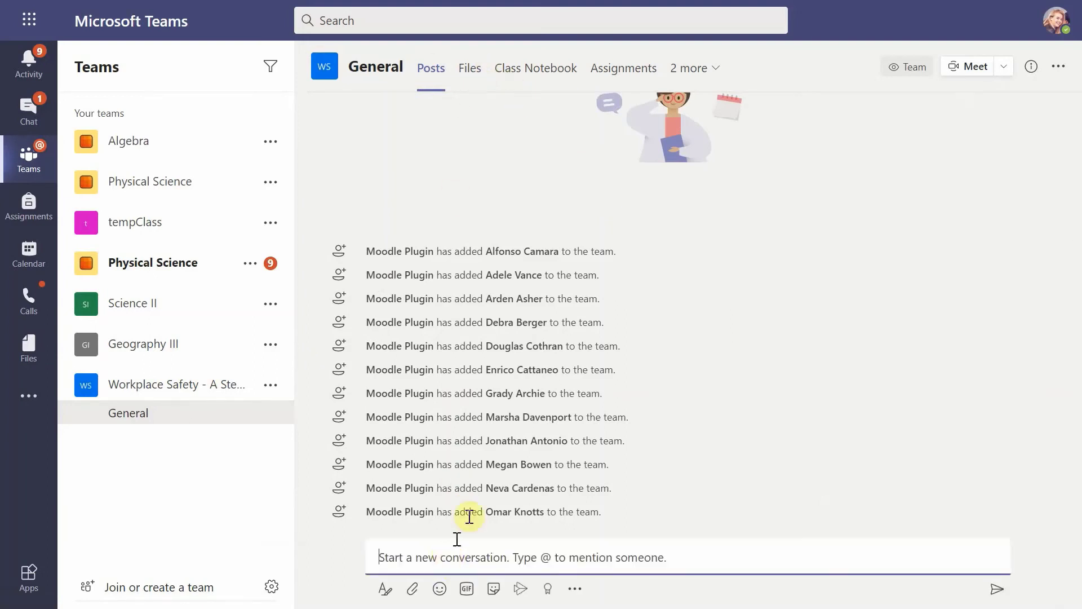
left_click(470, 71)
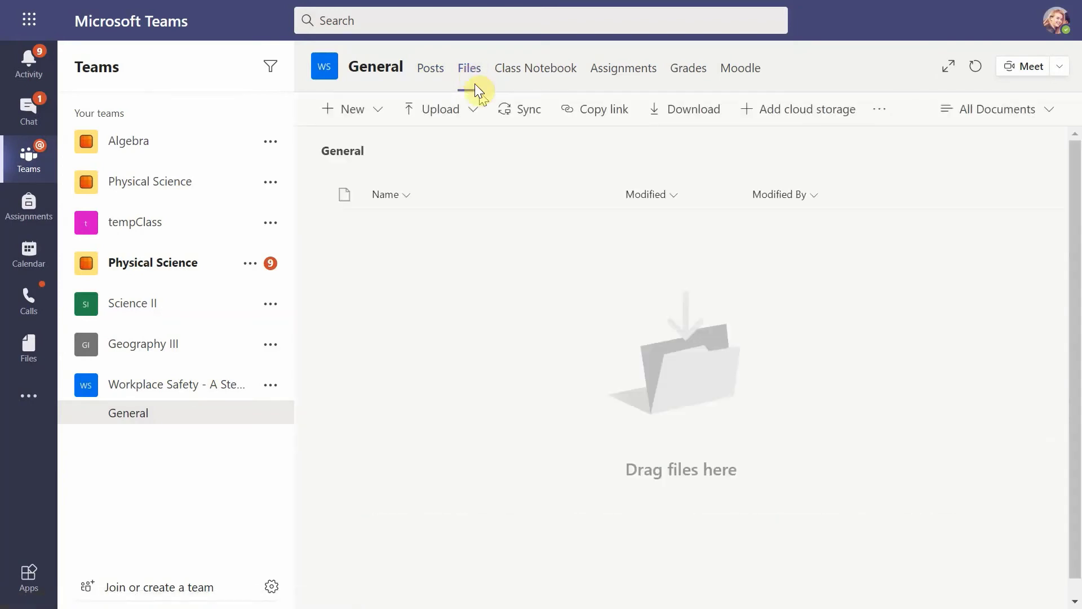
left_click(535, 79)
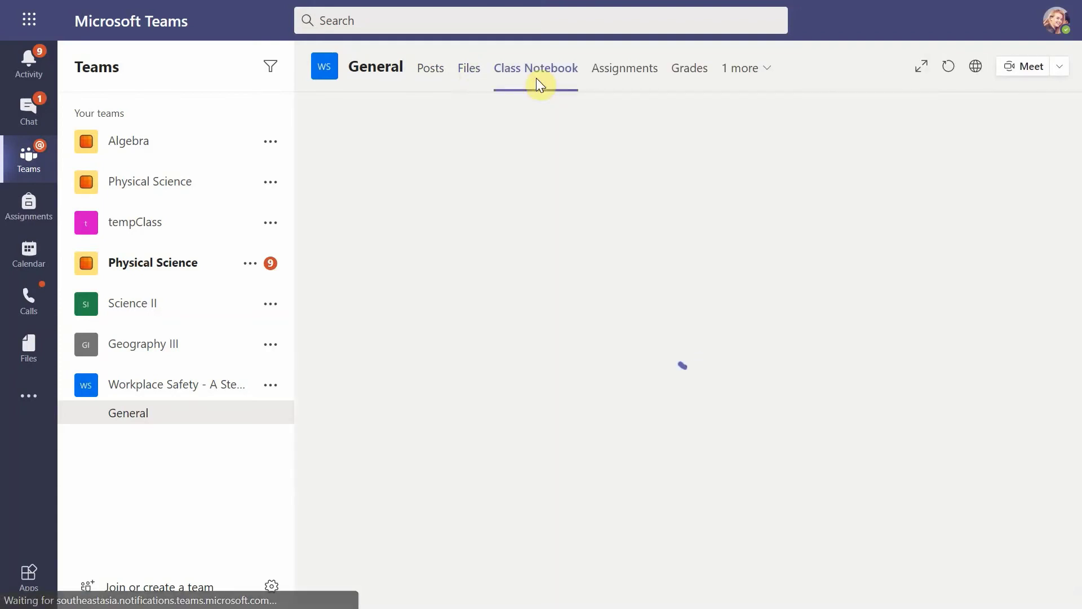
left_click(750, 71)
left_click(702, 135)
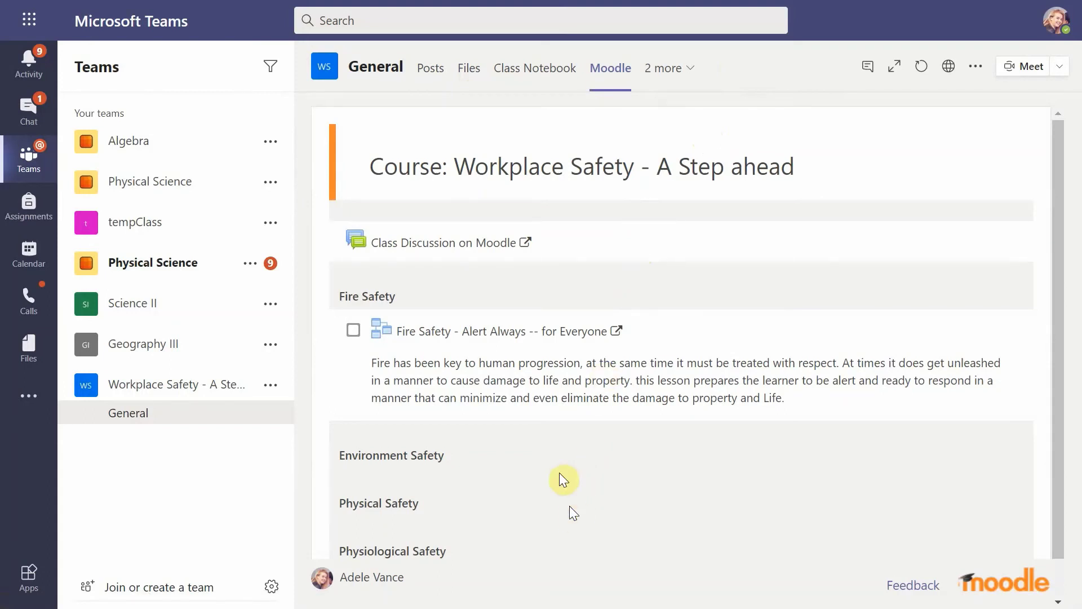
Step: Open the "Fire Safety - Alert Always -- for Everyone" lesson in Moodle and view its step pages and the Remember! page
left_click(543, 337)
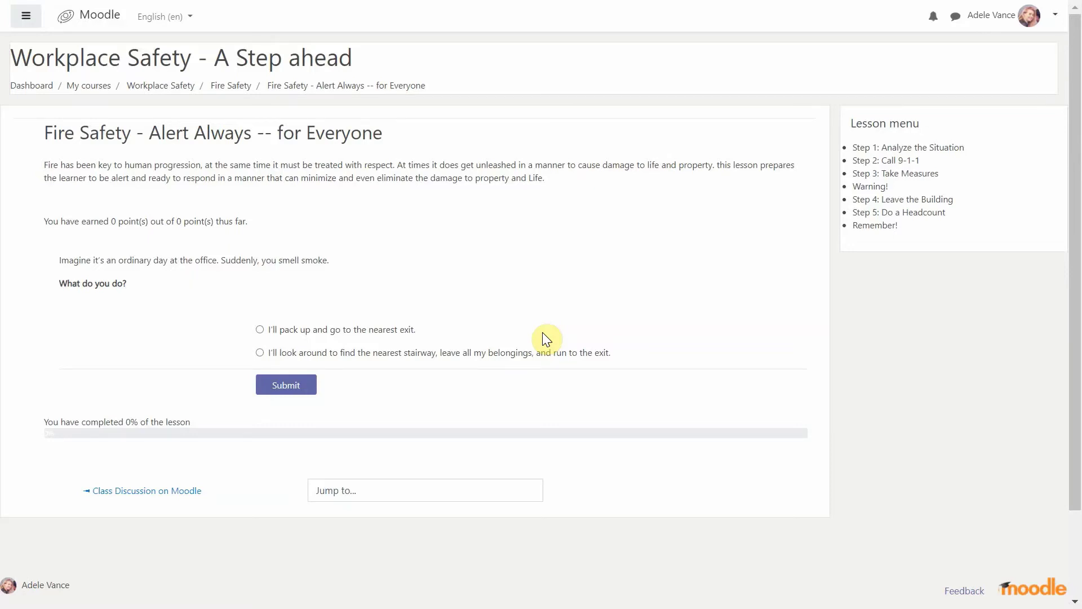
left_click(886, 174)
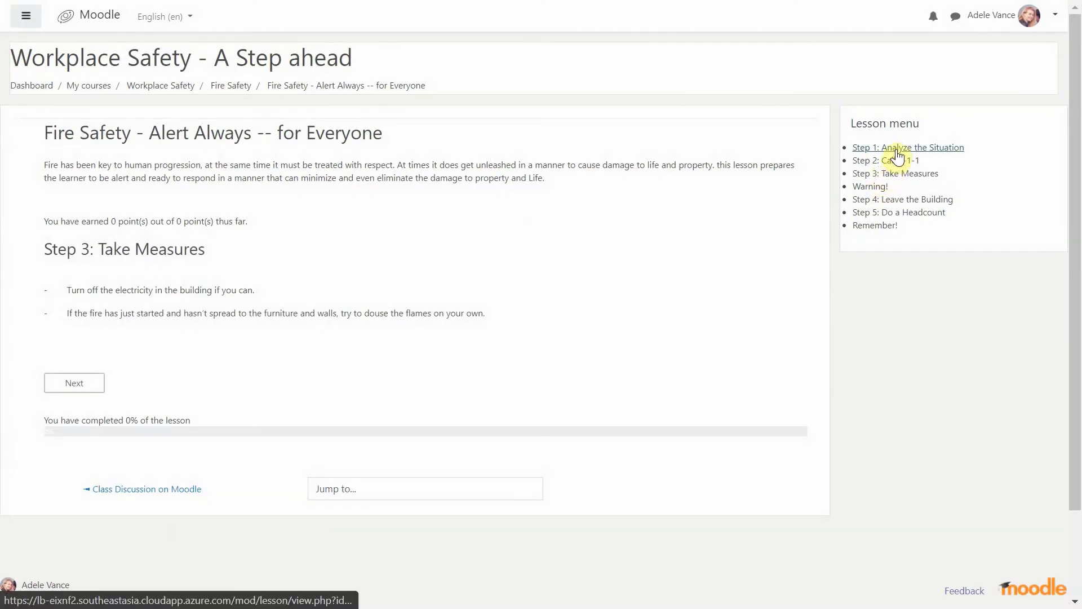
left_click(896, 149)
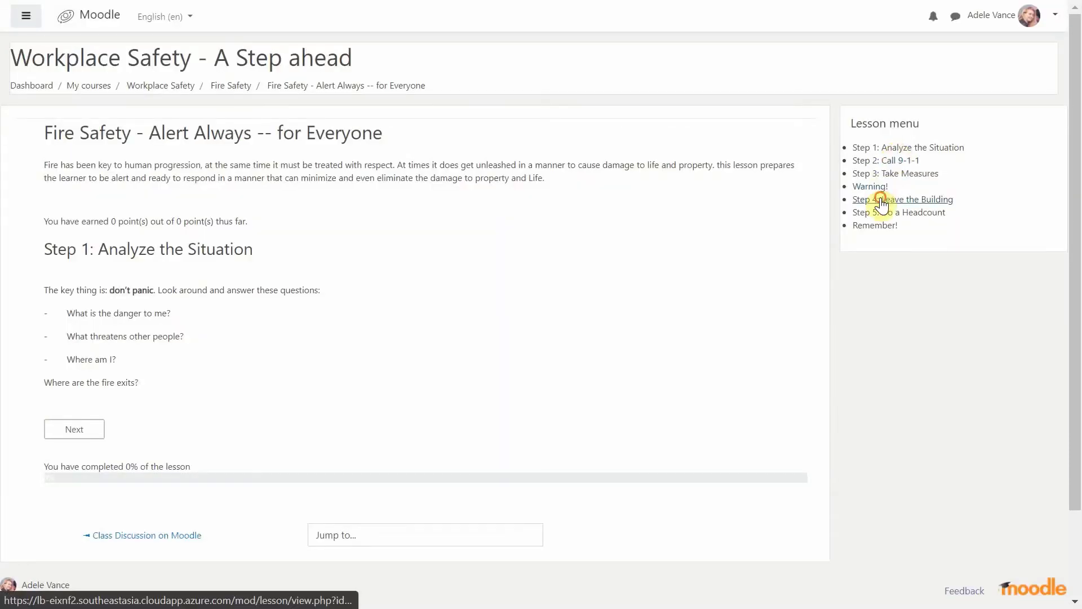
left_click(881, 199)
left_click(877, 214)
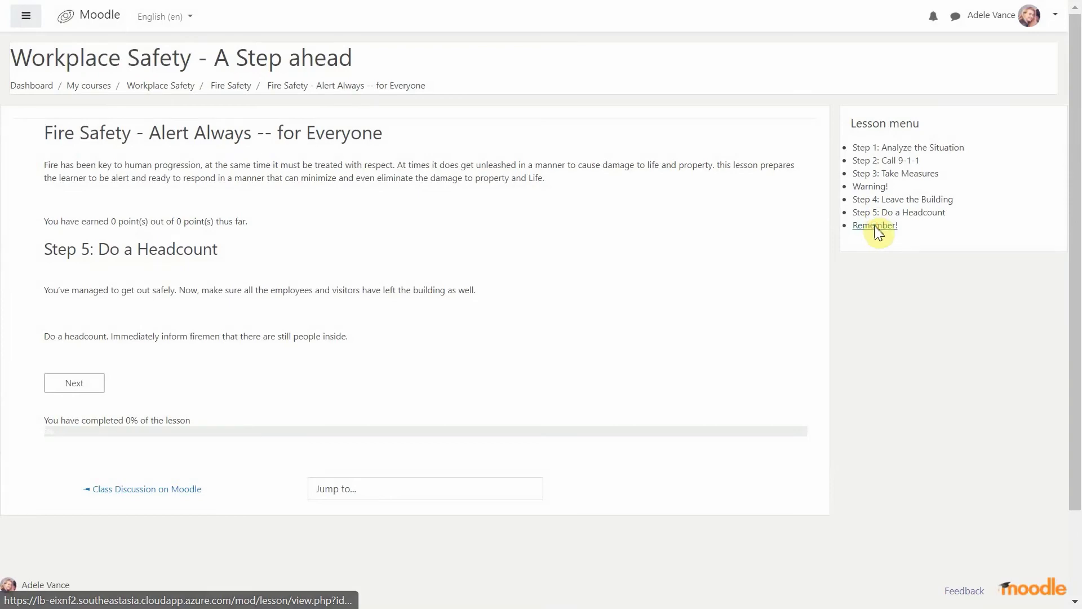
left_click(875, 226)
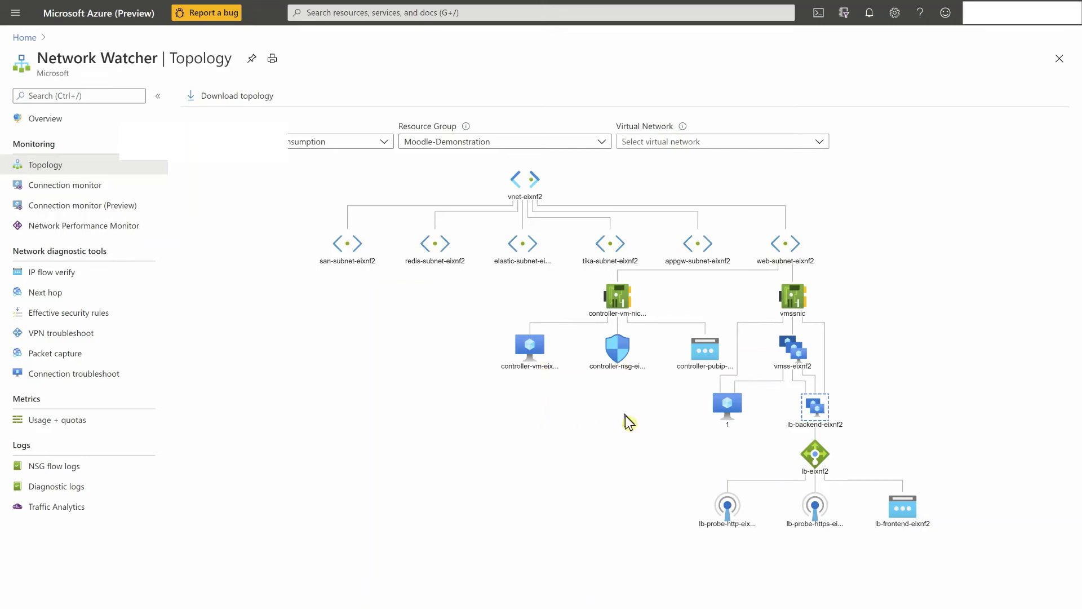
Step: Inspect the vmssnic and controller VM resources in the Moodle-Demonstration network topology in Azure Network Watcher
left_click(798, 304)
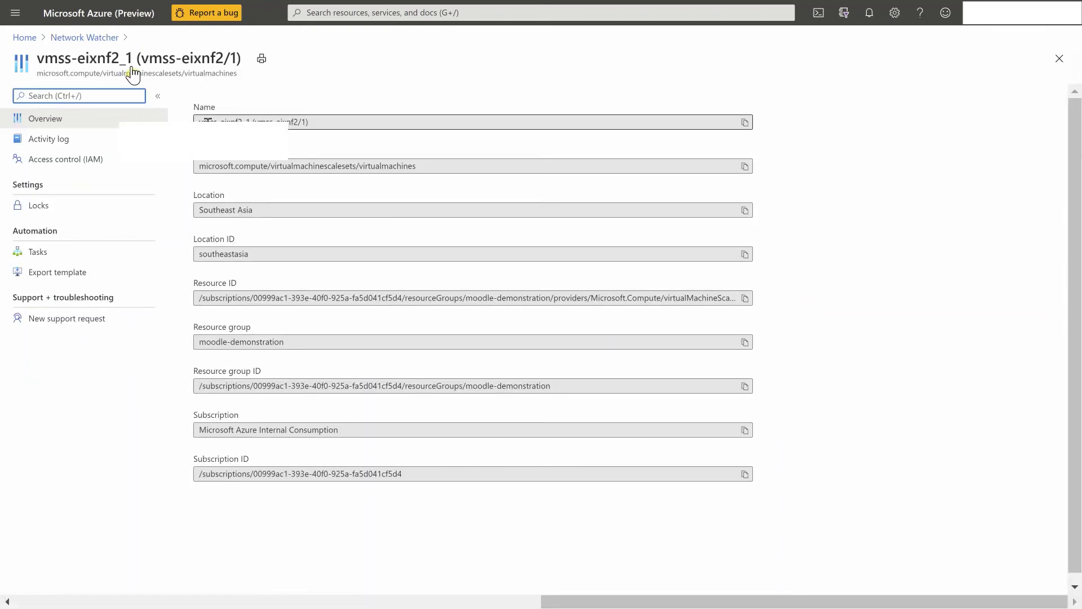
left_click(93, 38)
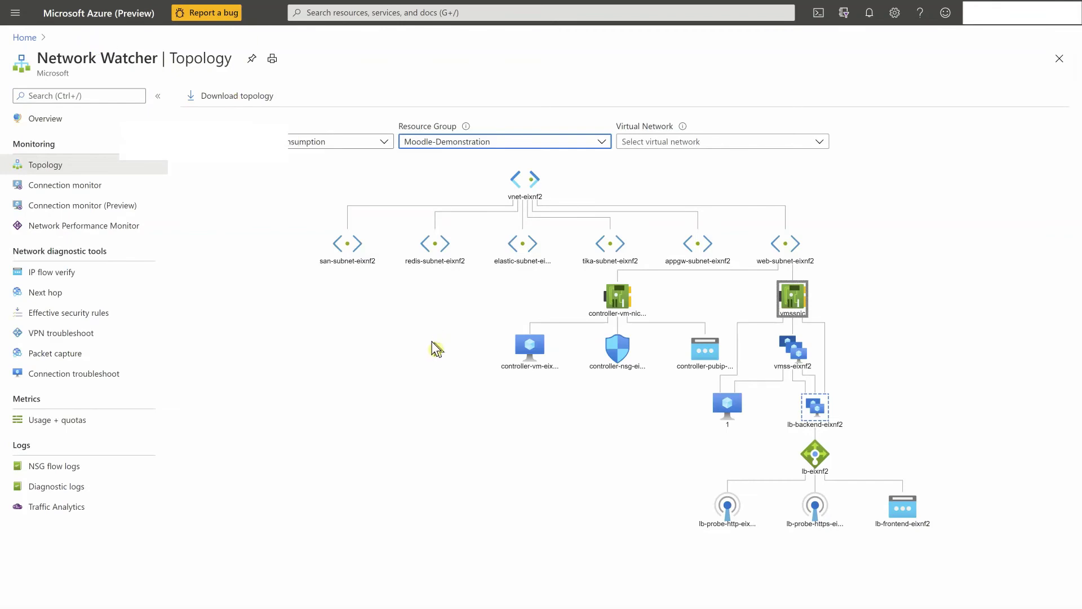
left_click(529, 345)
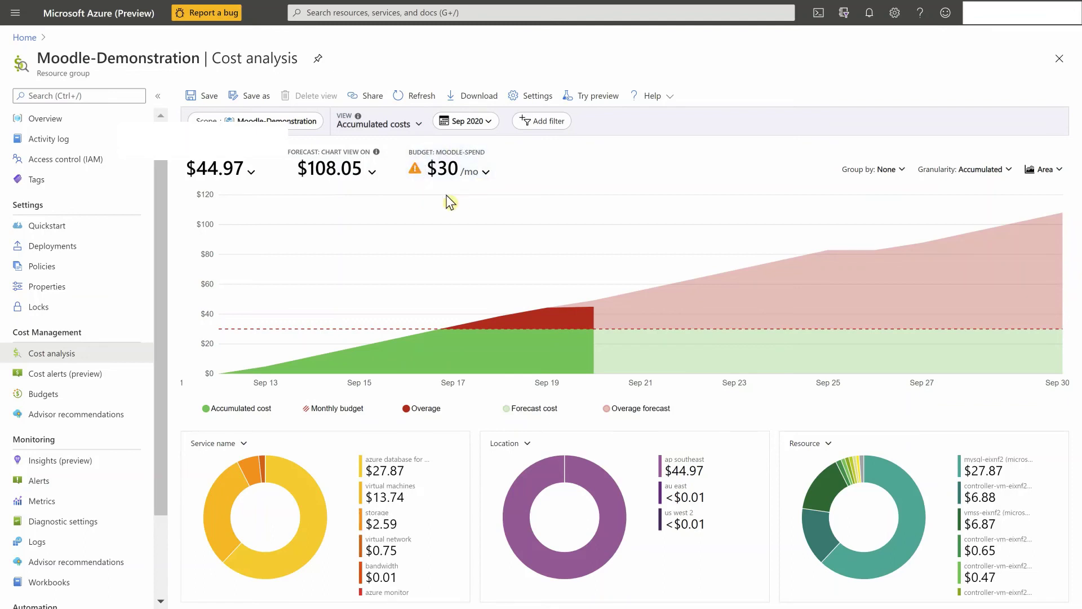
Step: Examine the Moodle-Demonstration accumulated and forecast cost chart and the grouping options of its Resource cost breakdown
mouse_move(442, 333)
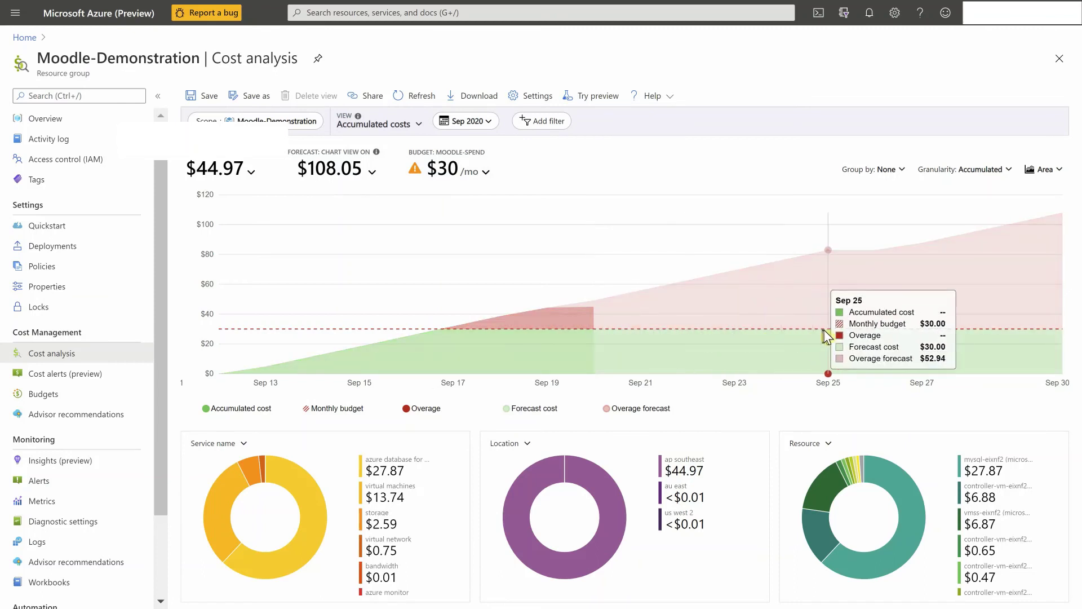
left_click(828, 443)
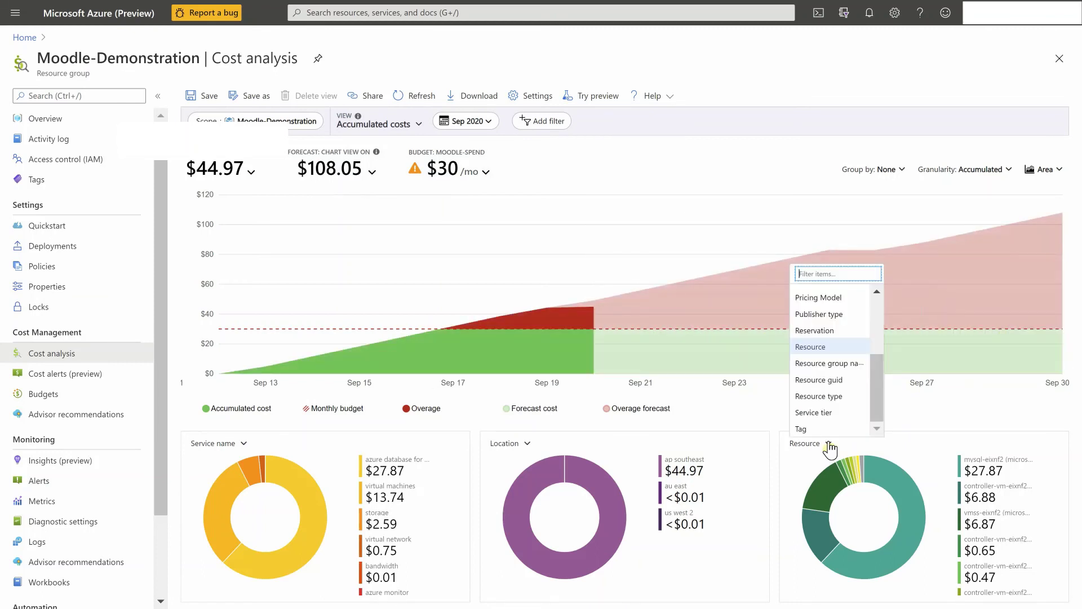
left_click(927, 443)
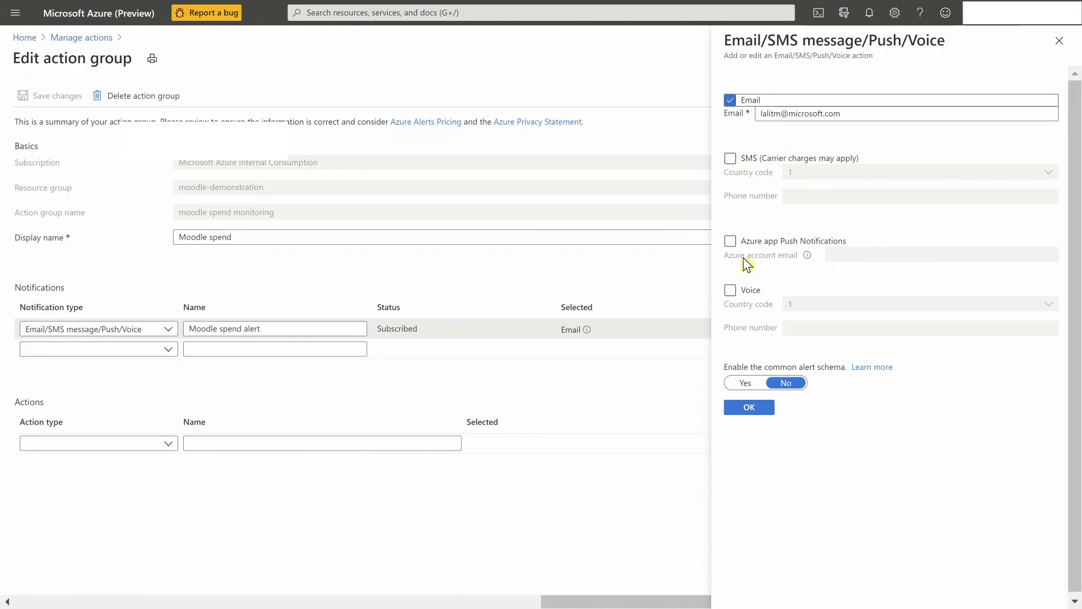
Step: Review the notification settings of the moodle spend monitoring action group, accept them, and view the available action types
left_click(731, 290)
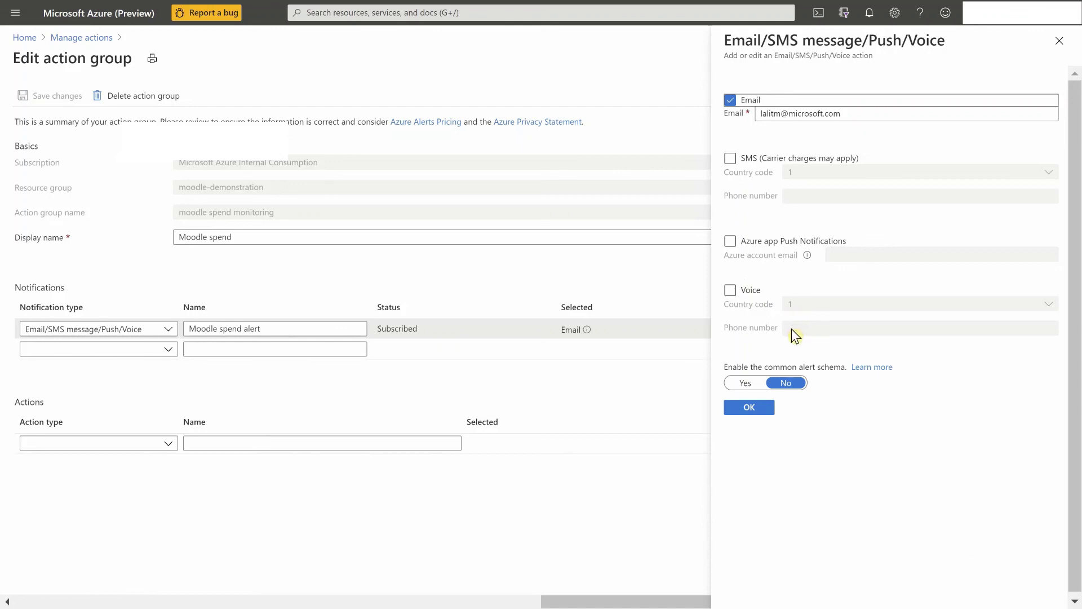
left_click(753, 409)
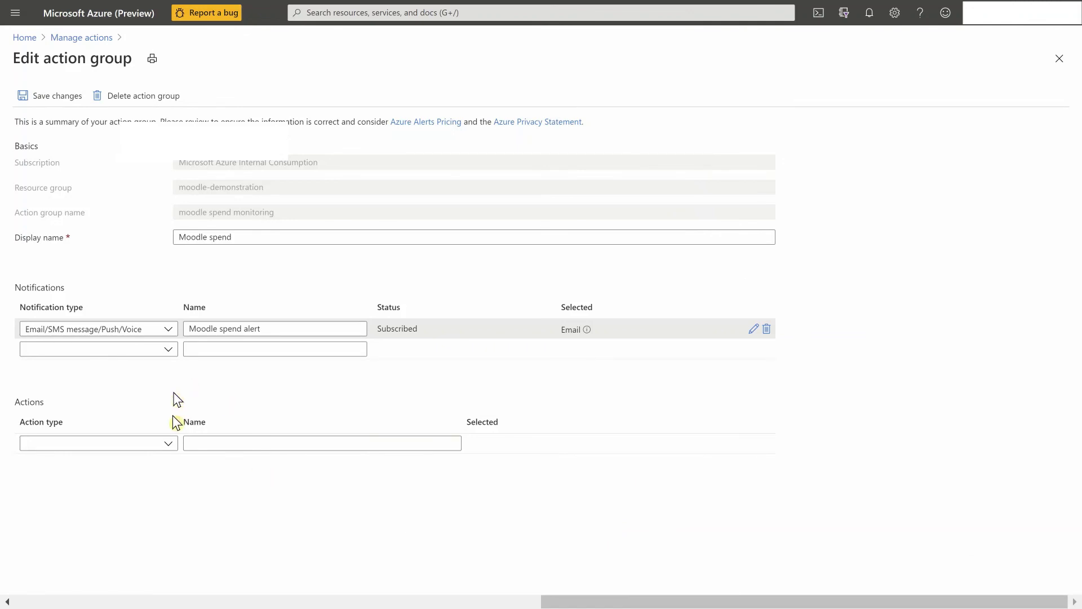
left_click(169, 445)
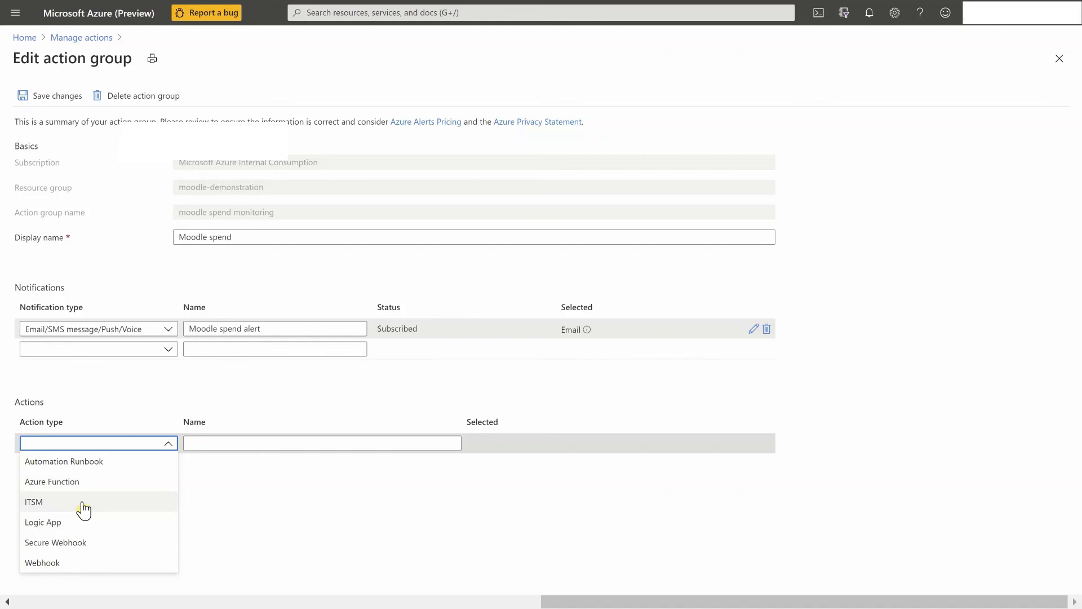
Step: Switch to Outlook and read the Azure budget alert email for 'moodle-spend'
key("alt+Tab")
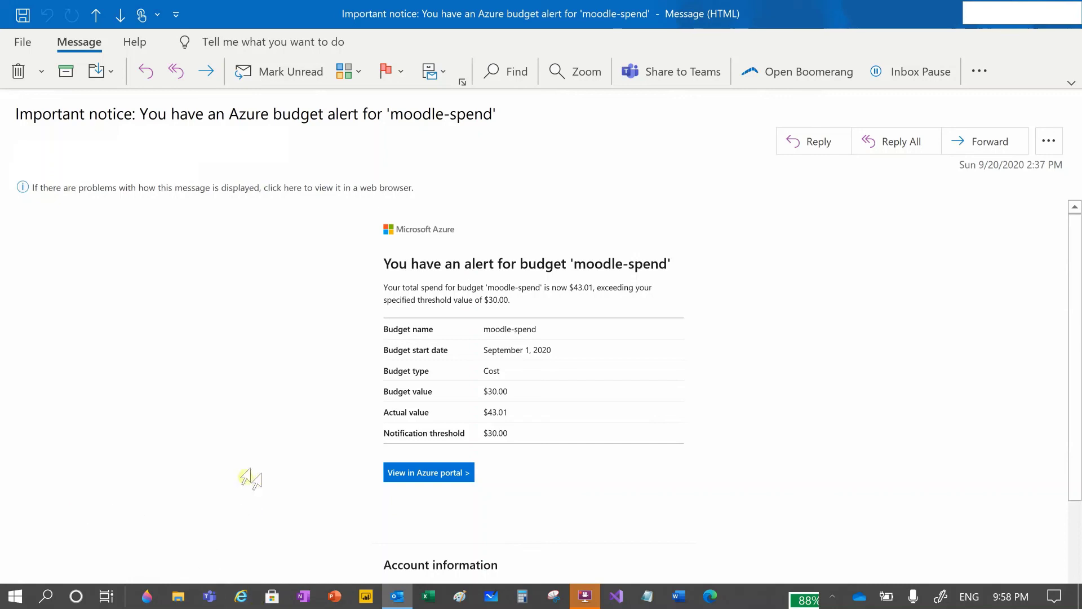
scroll(248, 475, "down", 1)
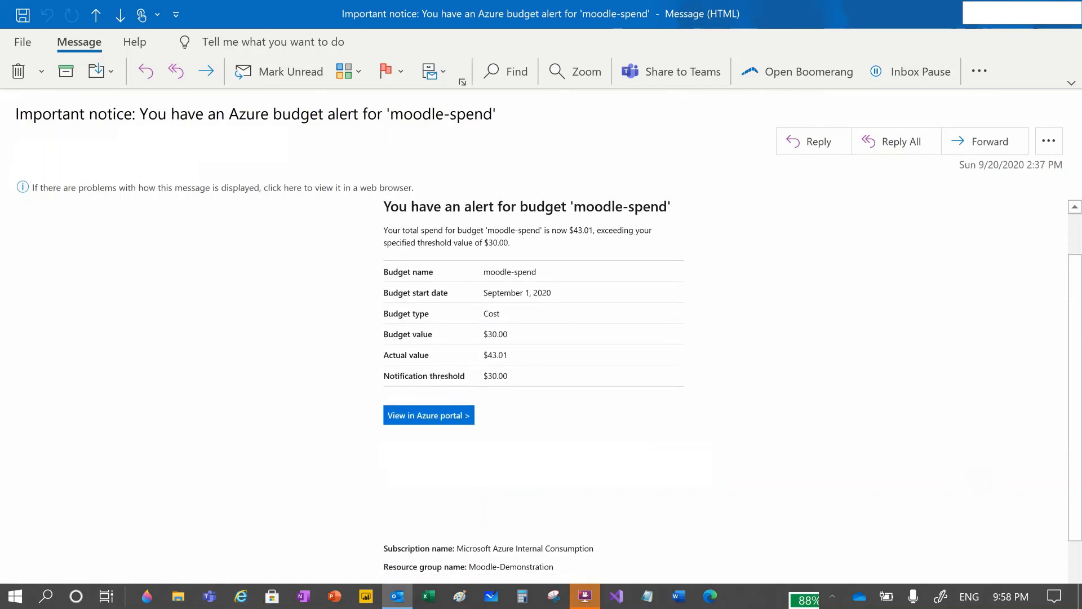